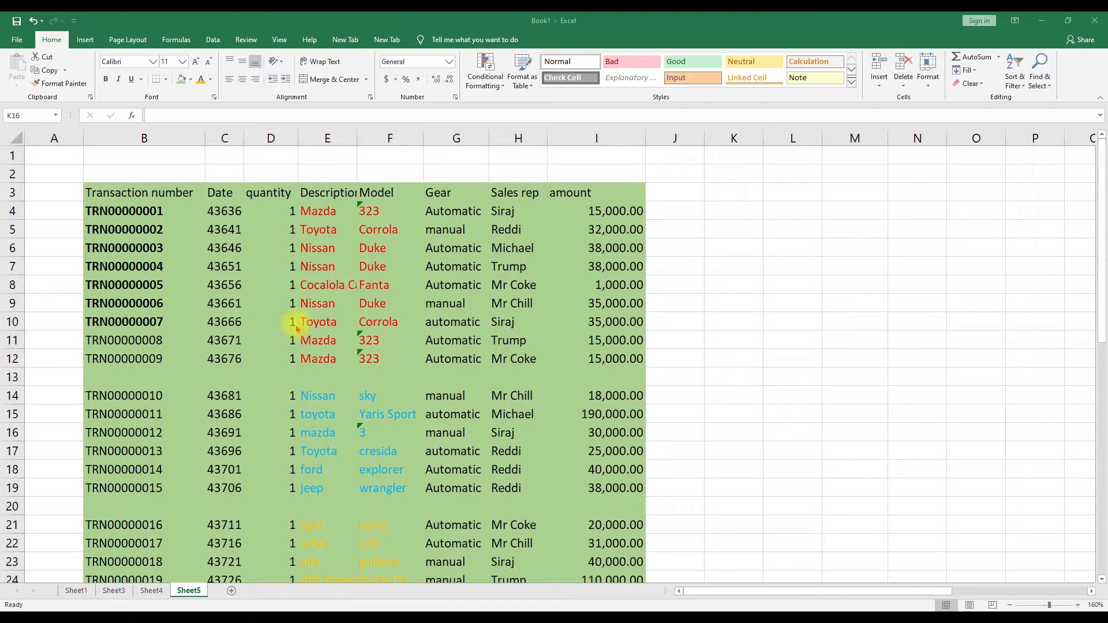
Switch the active cell back and forth between the Transaction number header in B3 and the amount header in I3
{"action": "scroll", "coordinate": [295, 326], "scroll_direction": "down", "scroll_amount": 2}
{"action": "scroll", "coordinate": [294, 326], "scroll_direction": "up", "scroll_amount": 2}
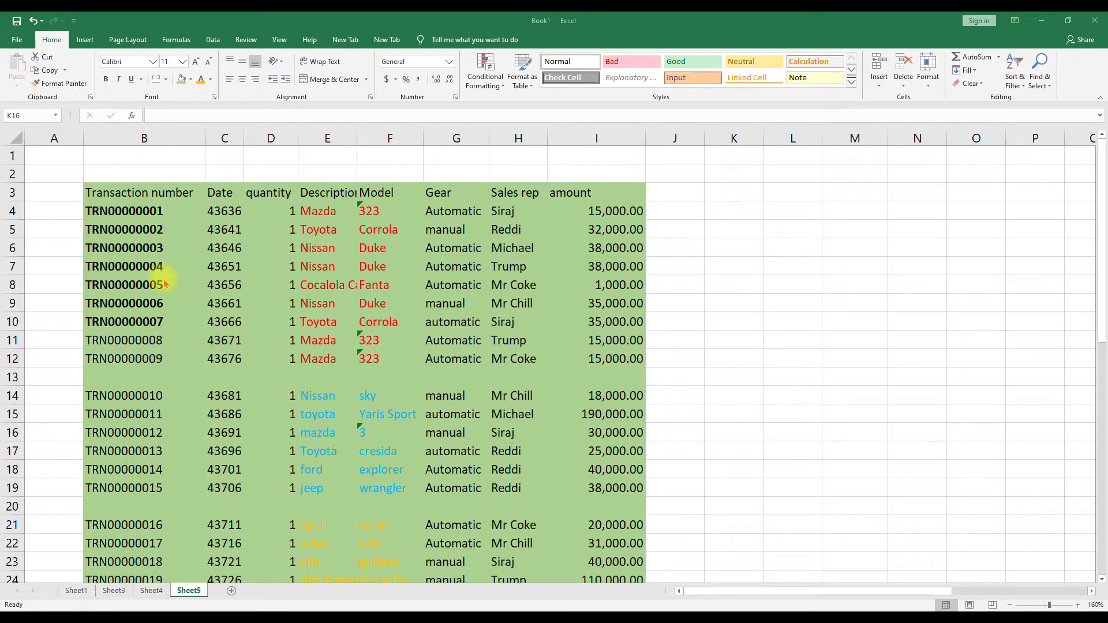
{"action": "left_click", "coordinate": [148, 193]}
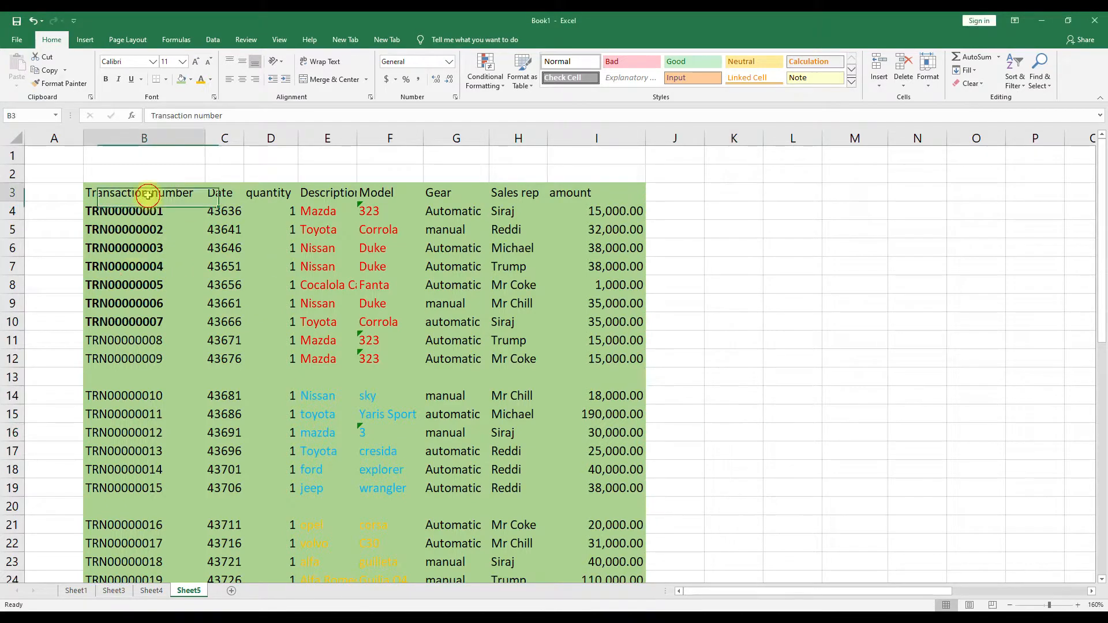
{"action": "left_click", "coordinate": [599, 192]}
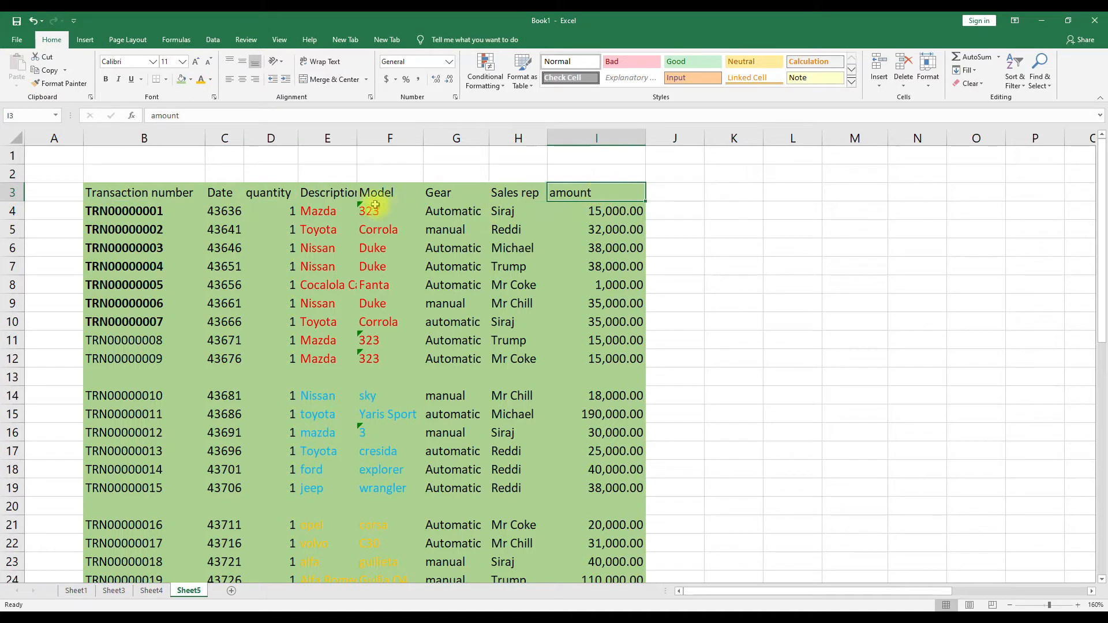
{"action": "left_click", "coordinate": [147, 209]}
{"action": "left_click", "coordinate": [598, 196]}
{"action": "left_click", "coordinate": [168, 192]}
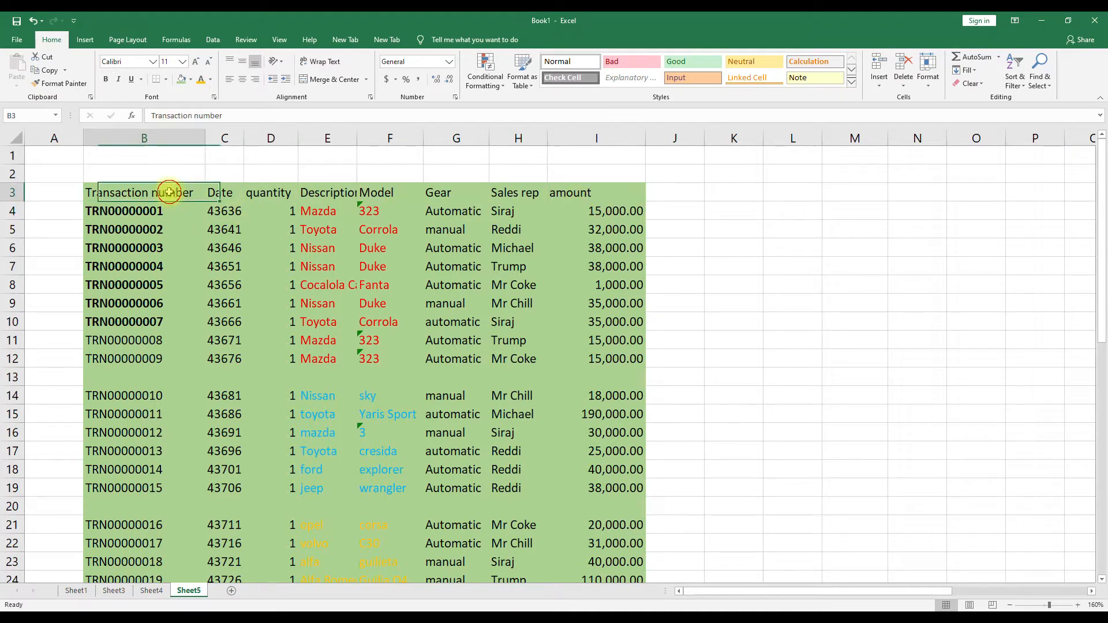
{"action": "left_click", "coordinate": [555, 195]}
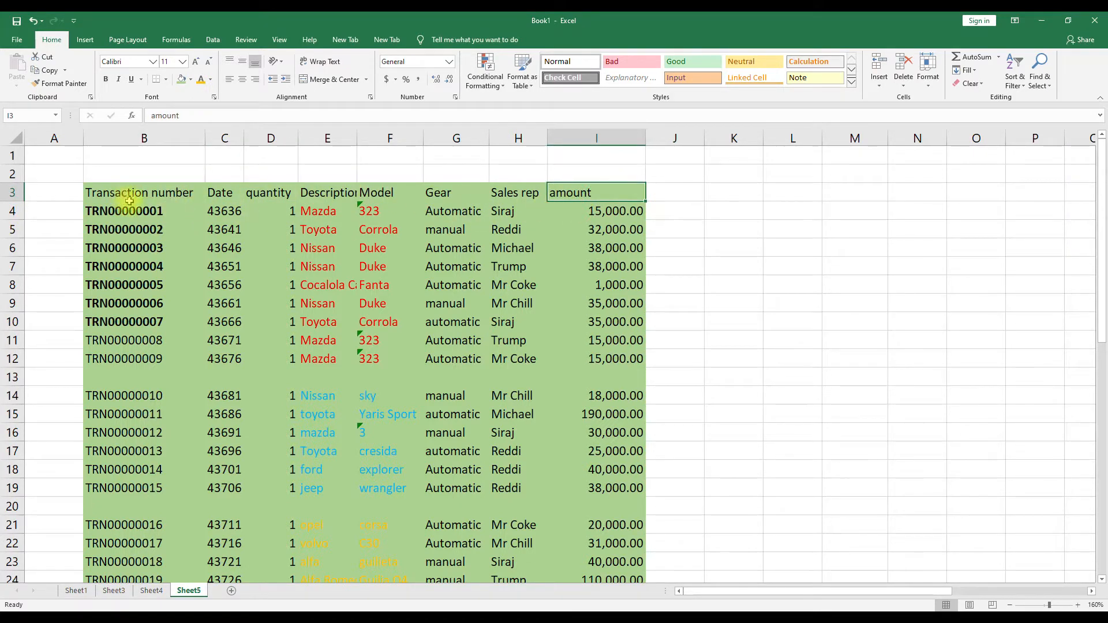
Jump from B3 to the last filled cell of the header row, and from B4 to the last filled cell of row 4
{"action": "left_click", "coordinate": [157, 191]}
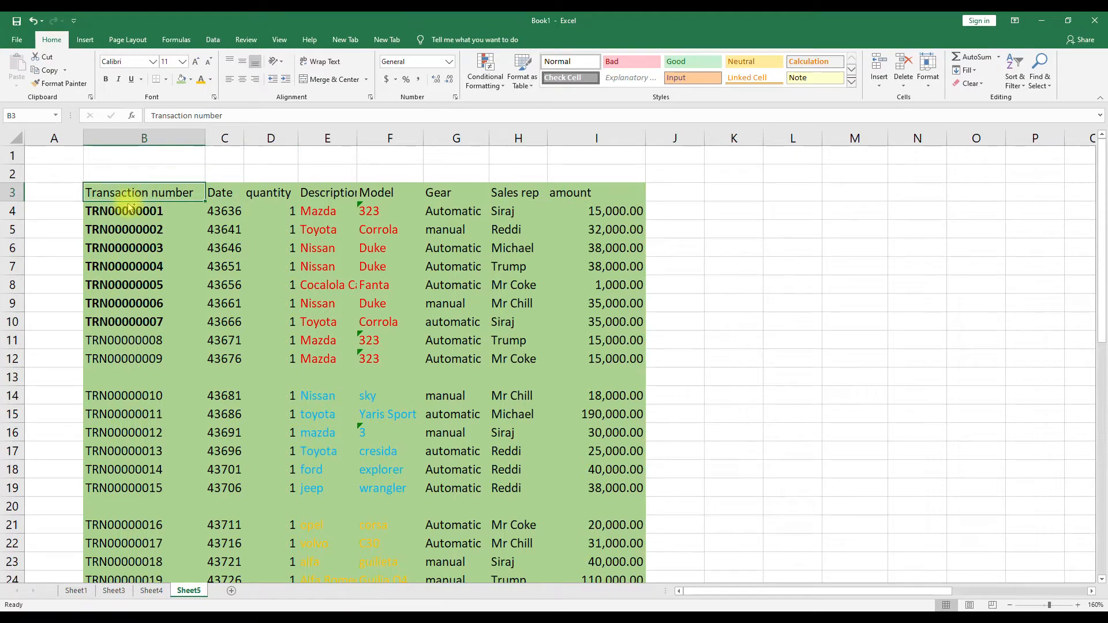
{"action": "key", "text": "ctrl+Right"}
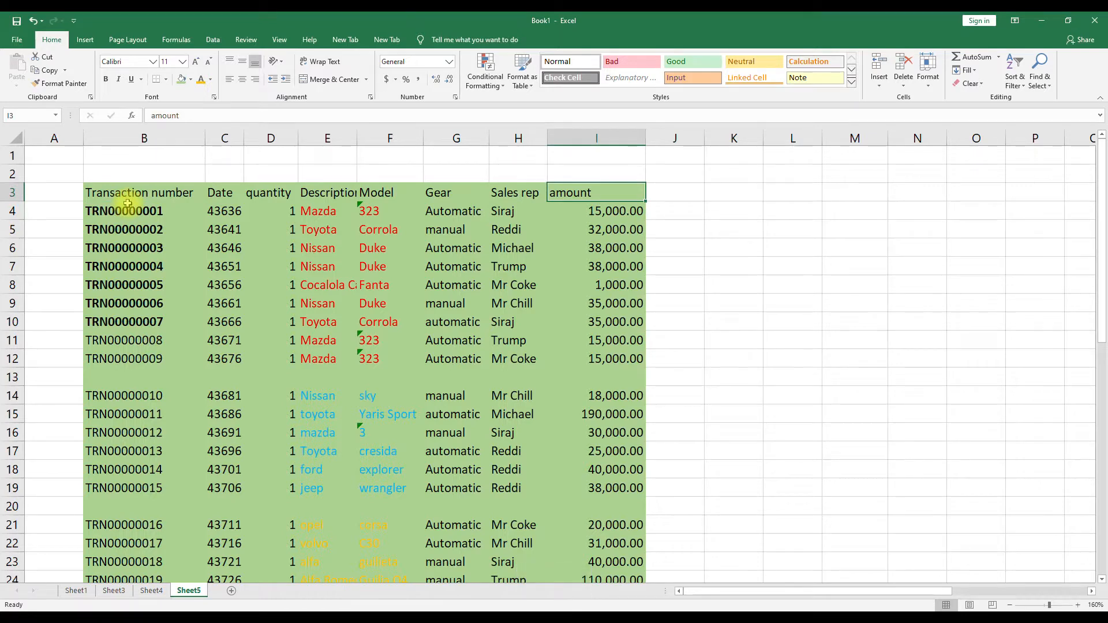
{"action": "left_click", "coordinate": [128, 203]}
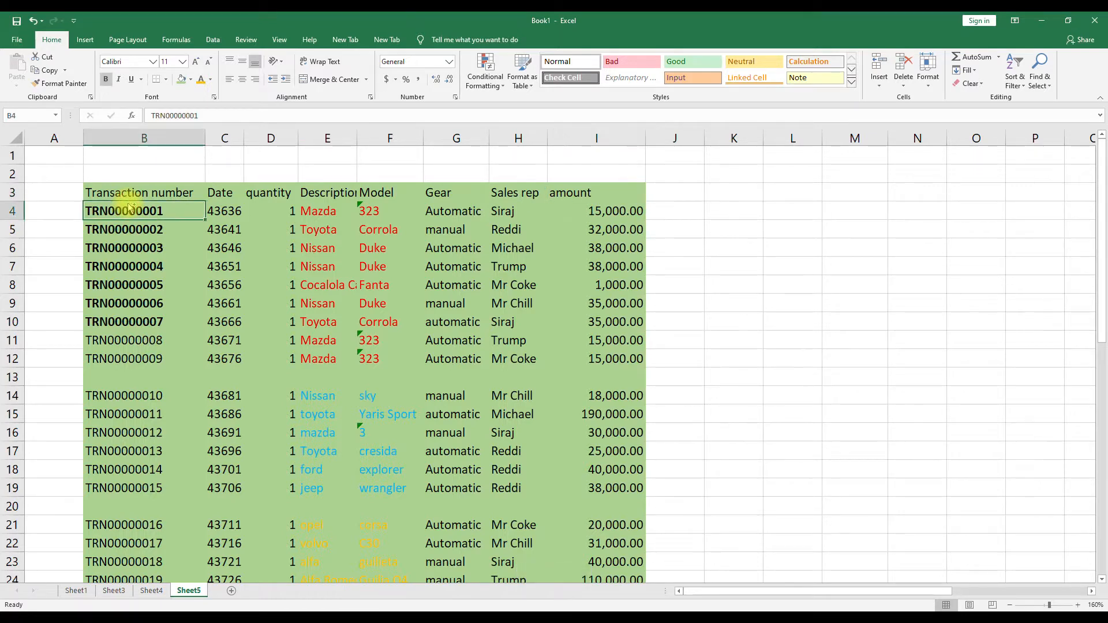
{"action": "key", "text": "ctrl+Right"}
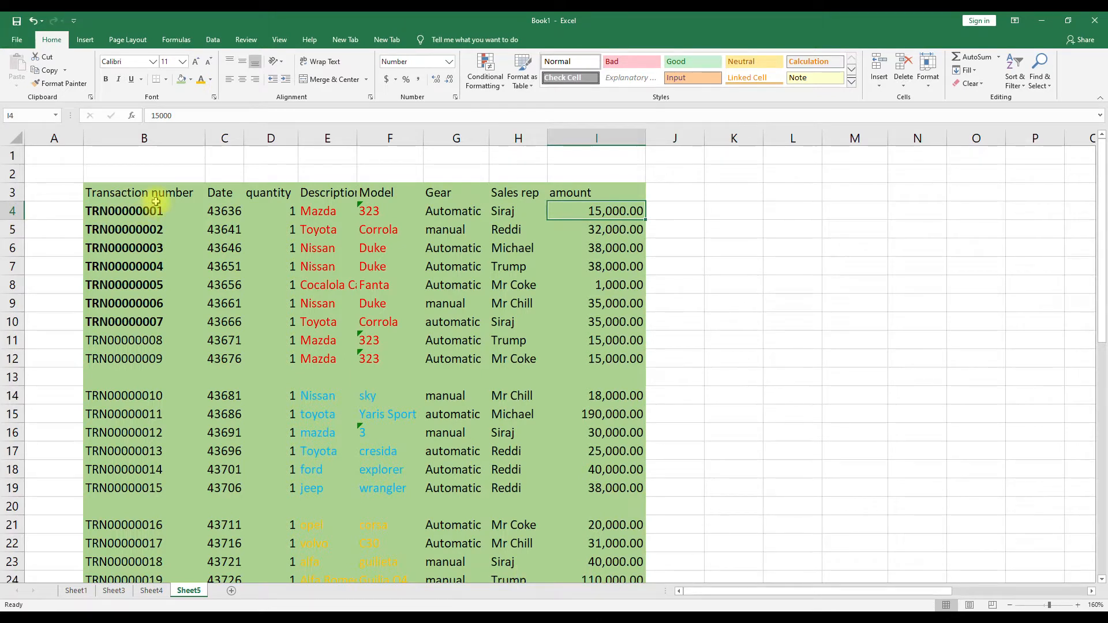
Select the header row and the first transaction row, B3:I4, and return to cell B3
{"action": "left_click_drag", "start_coordinate": [166, 193], "coordinate": [598, 186]}
{"action": "left_click_drag", "start_coordinate": [161, 191], "coordinate": [606, 213]}
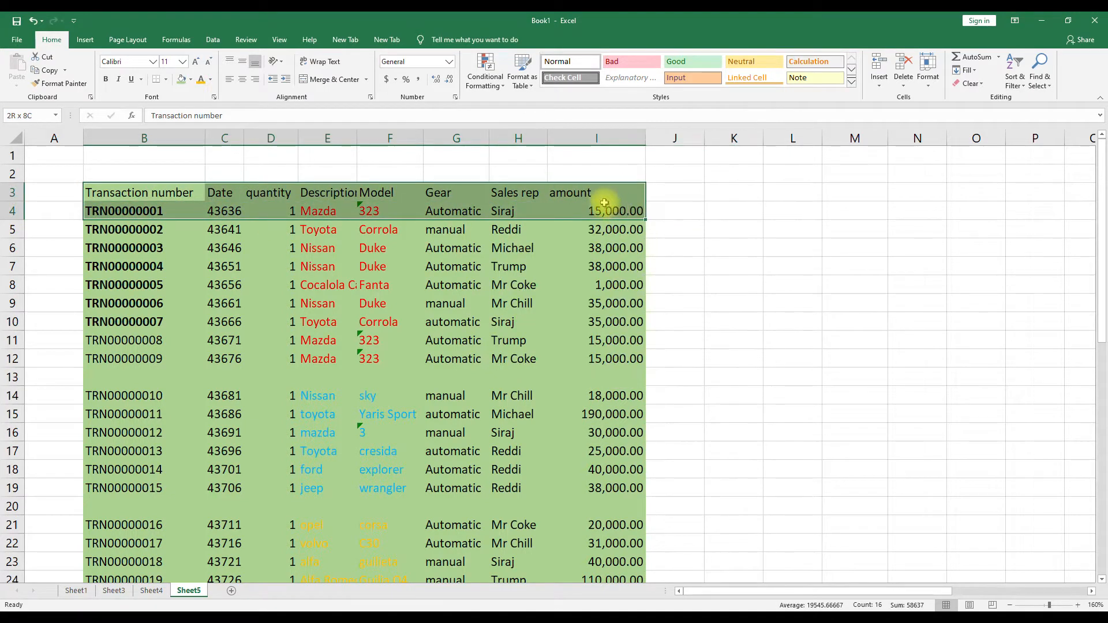
{"action": "left_click", "coordinate": [143, 200]}
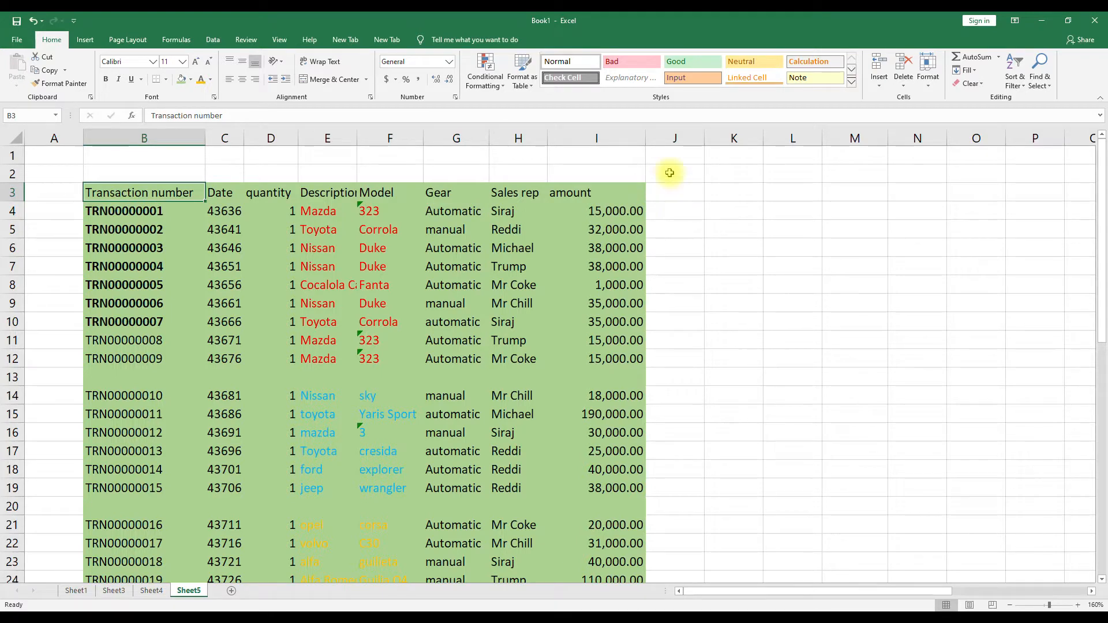
Starting at B3, jump clockwise twice around the edges of the first data block and return to B3
{"action": "left_click", "coordinate": [191, 191]}
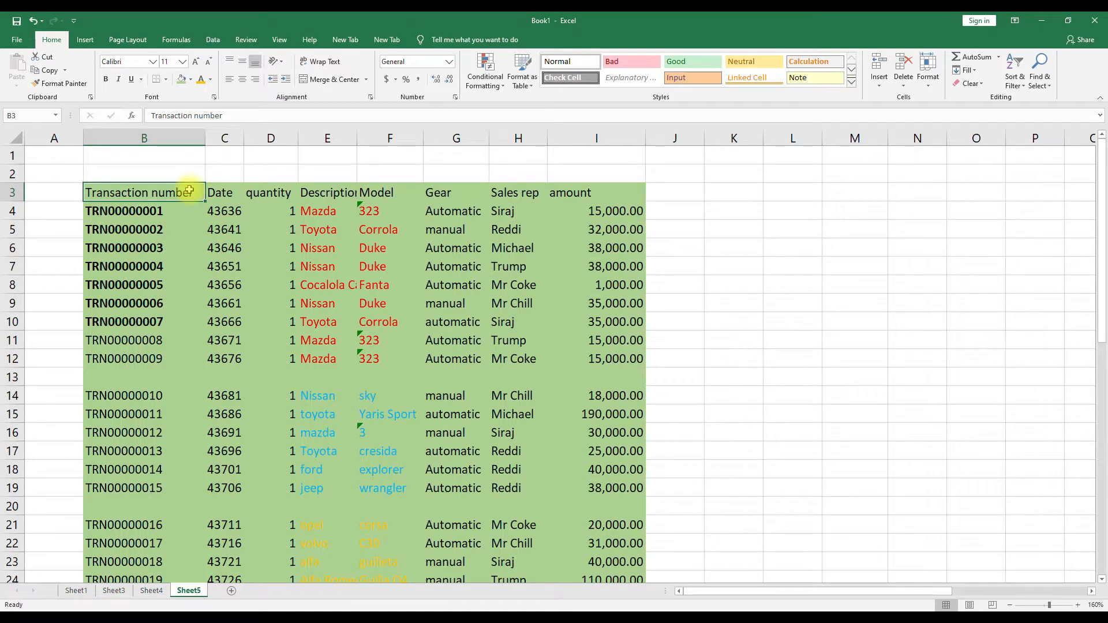
{"action": "key", "text": "ctrl+Right"}
{"action": "key", "text": "ctrl+Down"}
{"action": "key", "text": "ctrl+Left"}
{"action": "key", "text": "ctrl+Up"}
{"action": "key", "text": "ctrl+Right"}
{"action": "key", "text": "ctrl+Down"}
{"action": "key", "text": "ctrl+Left"}
{"action": "key", "text": "ctrl+Up"}
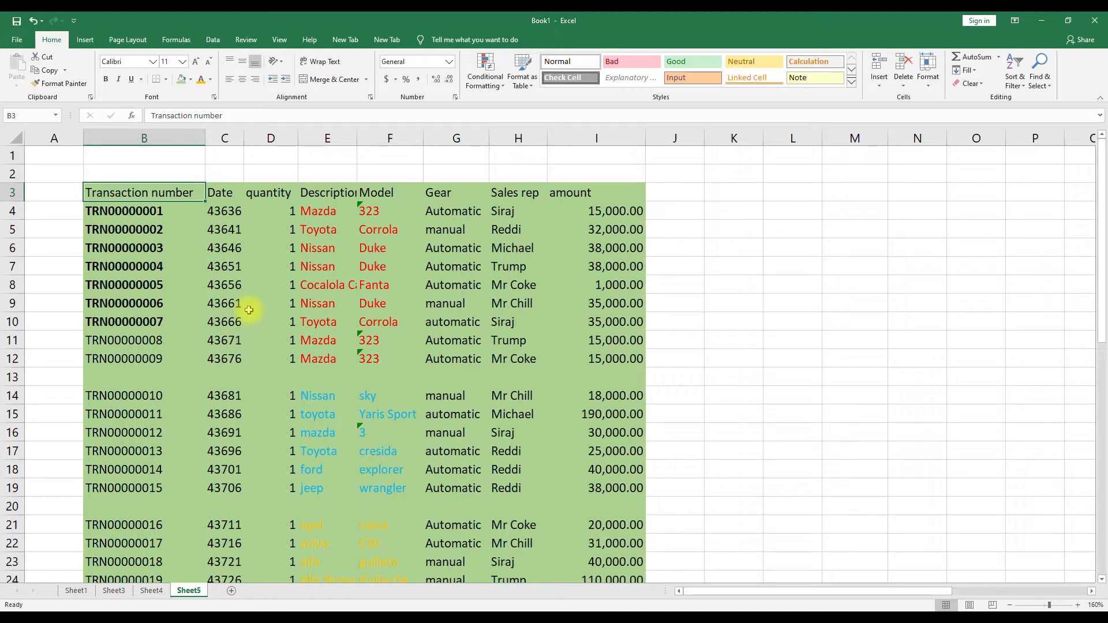
Extend the selection from B3 across the header row and down through all data blocks to the Total row
{"action": "key", "text": "ctrl+shift+Right"}
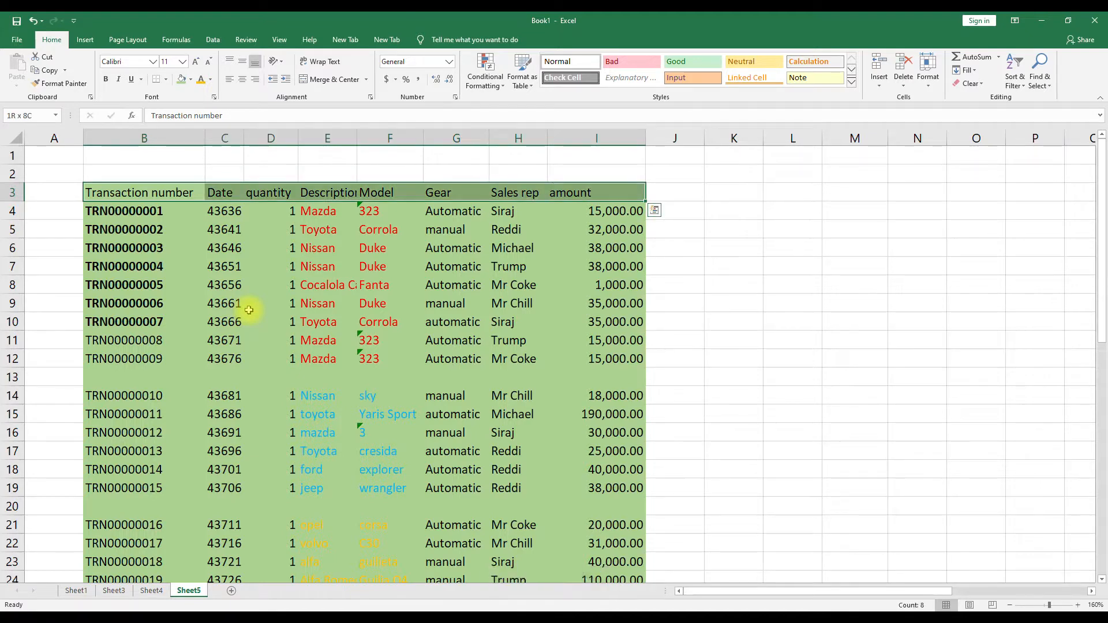
{"action": "key", "text": "ctrl+shift+Down"}
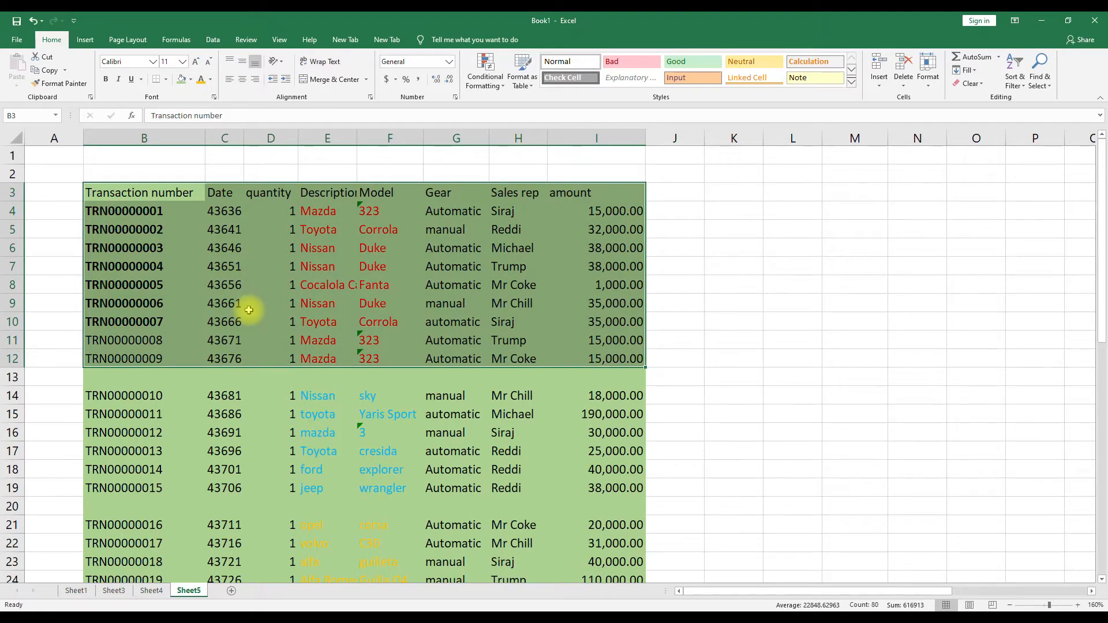
{"action": "key", "text": "ctrl+shift+Down"}
{"action": "key", "text": "ctrl+shift+Down"}
{"action": "key", "text": "ctrl+shift+Down"}
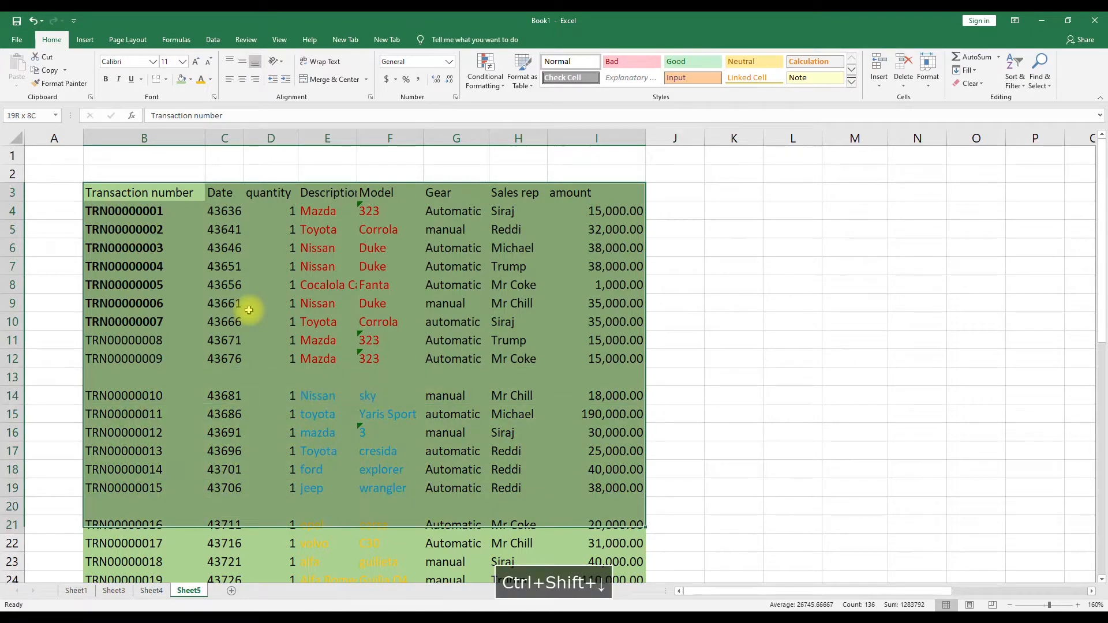
{"action": "key", "text": "ctrl+shift+Down"}
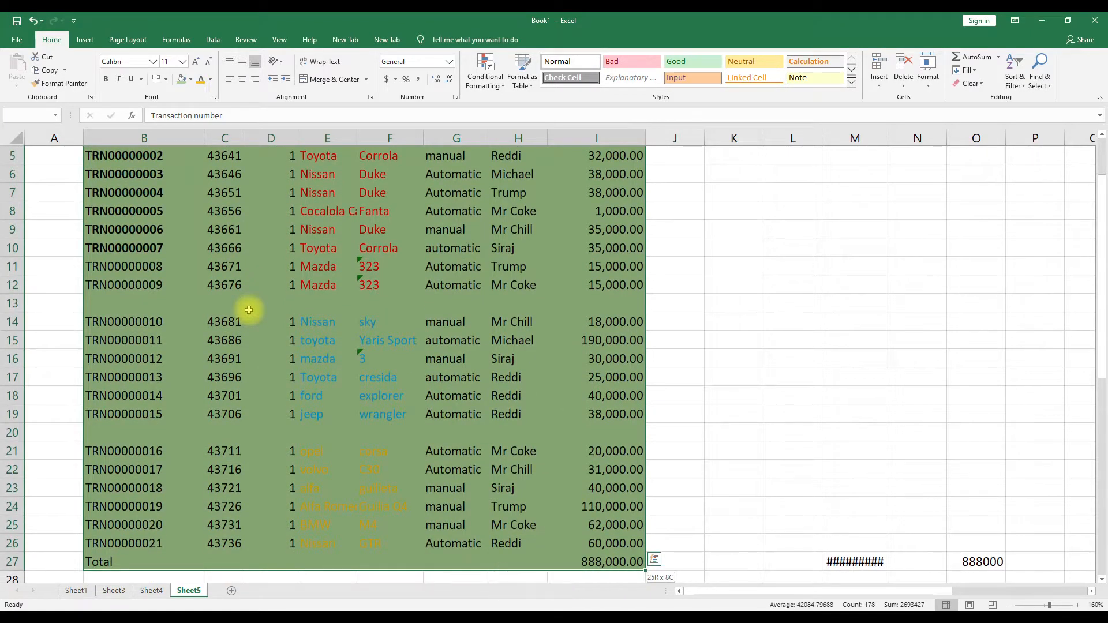
Shrink the table selection block by block back to the first data block, B3:I12
{"action": "key", "text": "ctrl+shift+Up"}
{"action": "key", "text": "ctrl+shift+Up"}
{"action": "key", "text": "ctrl+shift+Up"}
{"action": "key", "text": "ctrl+shift+Up"}
{"action": "key", "text": "ctrl+shift+Up"}
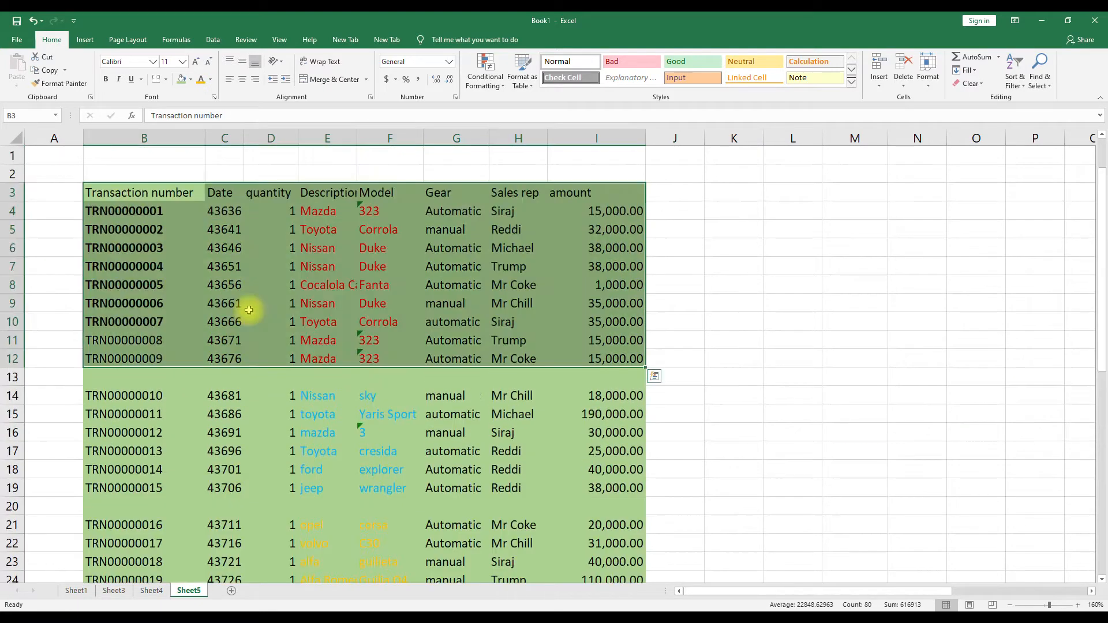
From A1, jump to column XFD, down to row 1048576, across to column A and back to XFD, and return to A1
{"action": "left_click", "coordinate": [139, 197]}
{"action": "left_click", "coordinate": [91, 162]}
{"action": "left_click", "coordinate": [43, 155]}
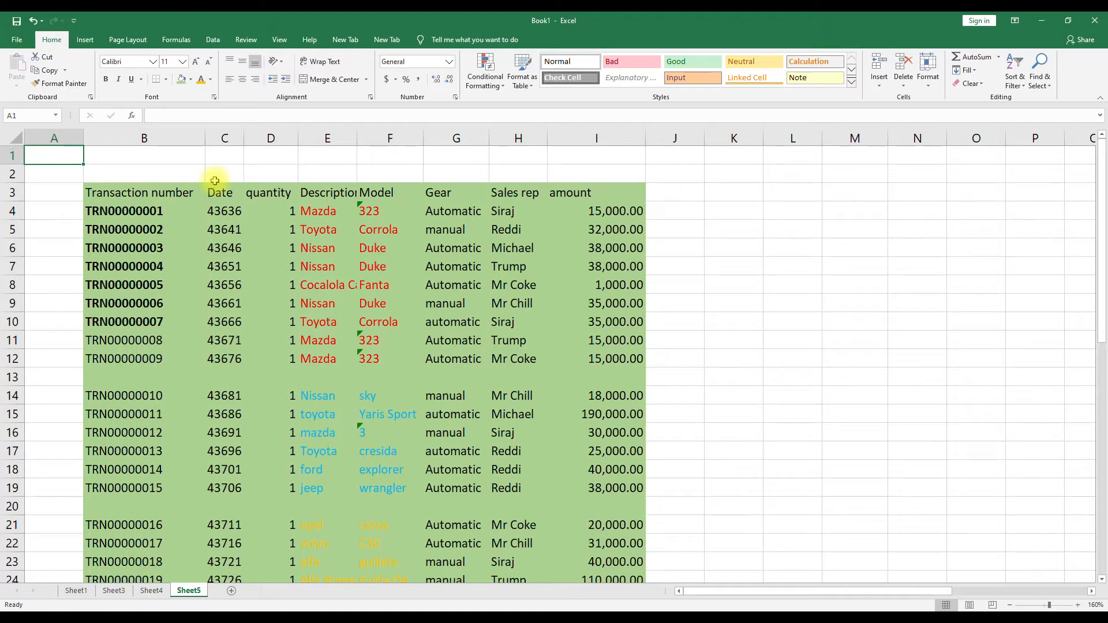
{"action": "key", "text": "ctrl+Right"}
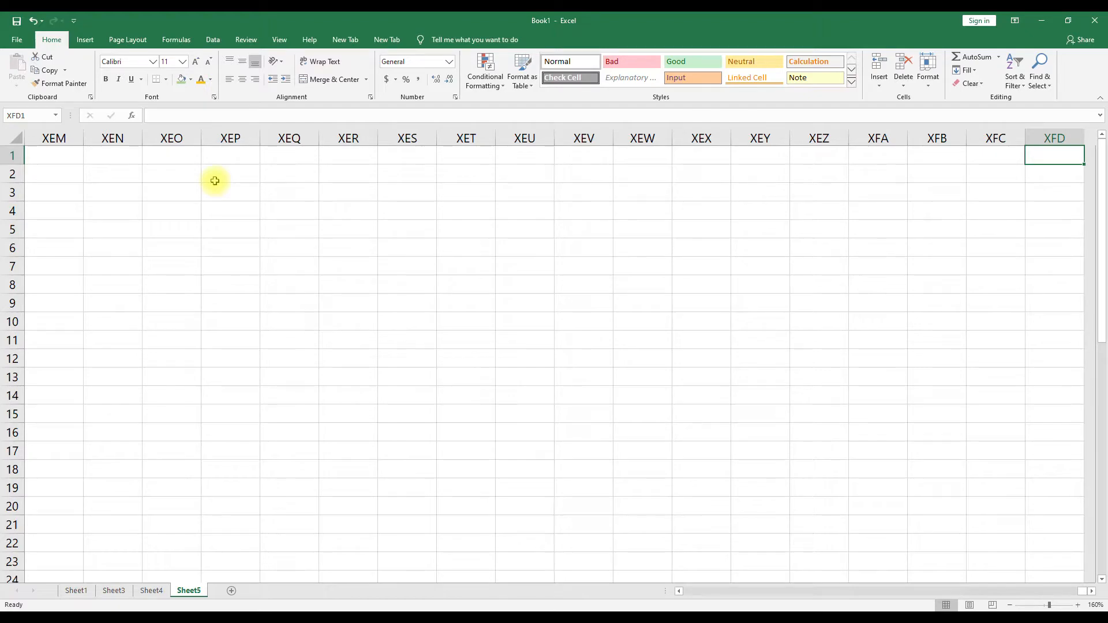
{"action": "key", "text": "ctrl+Down"}
{"action": "key", "text": "ctrl+Left"}
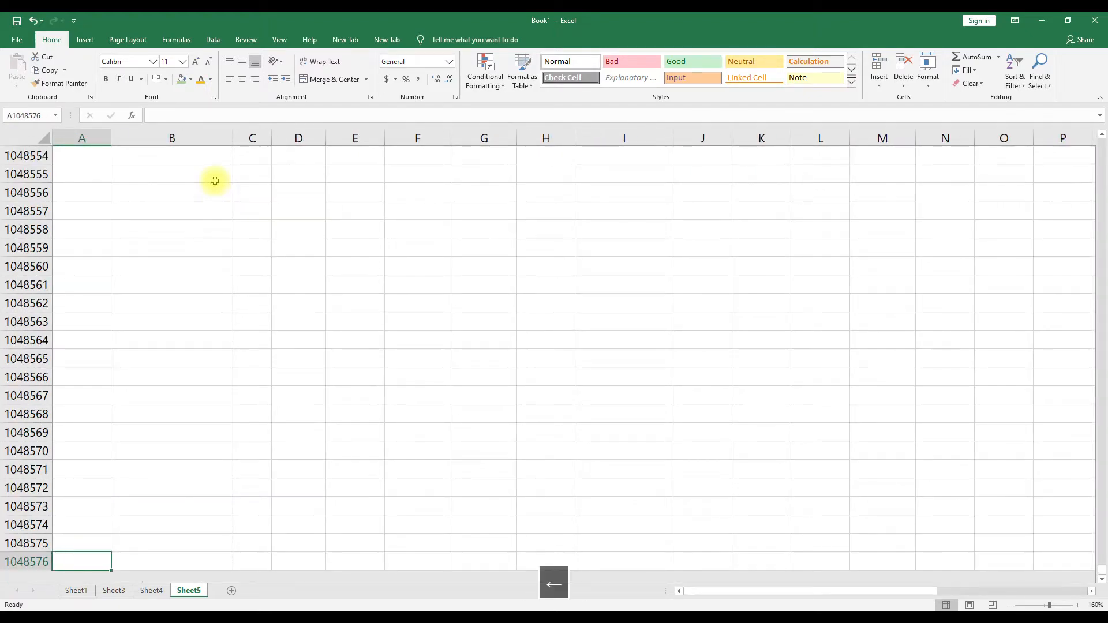
{"action": "key", "text": "ctrl+Right"}
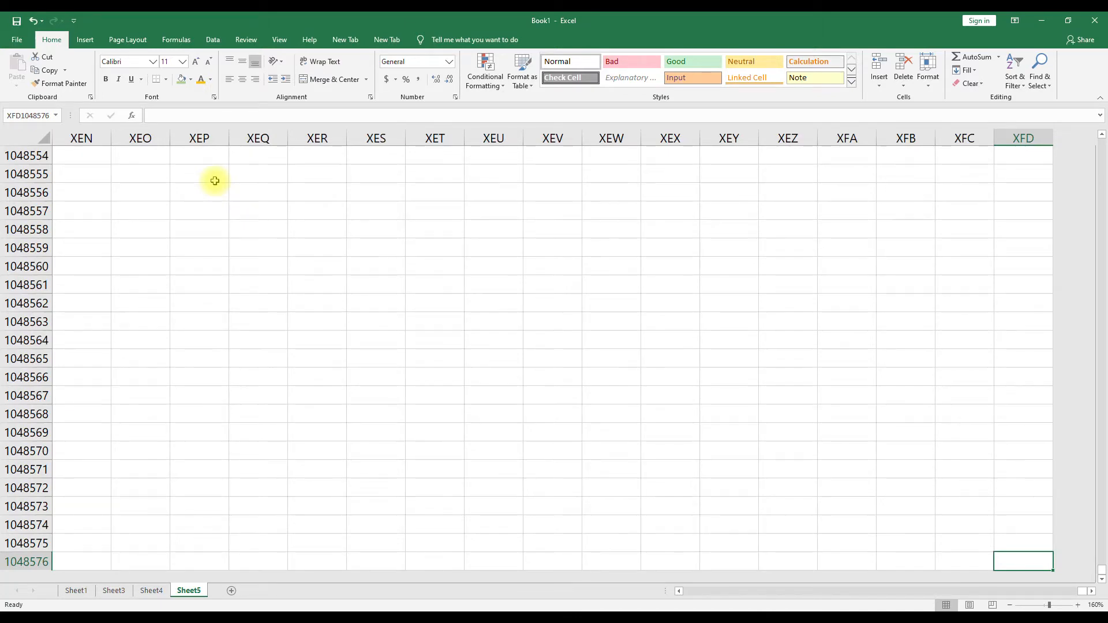
{"action": "key", "text": "ctrl+Home"}
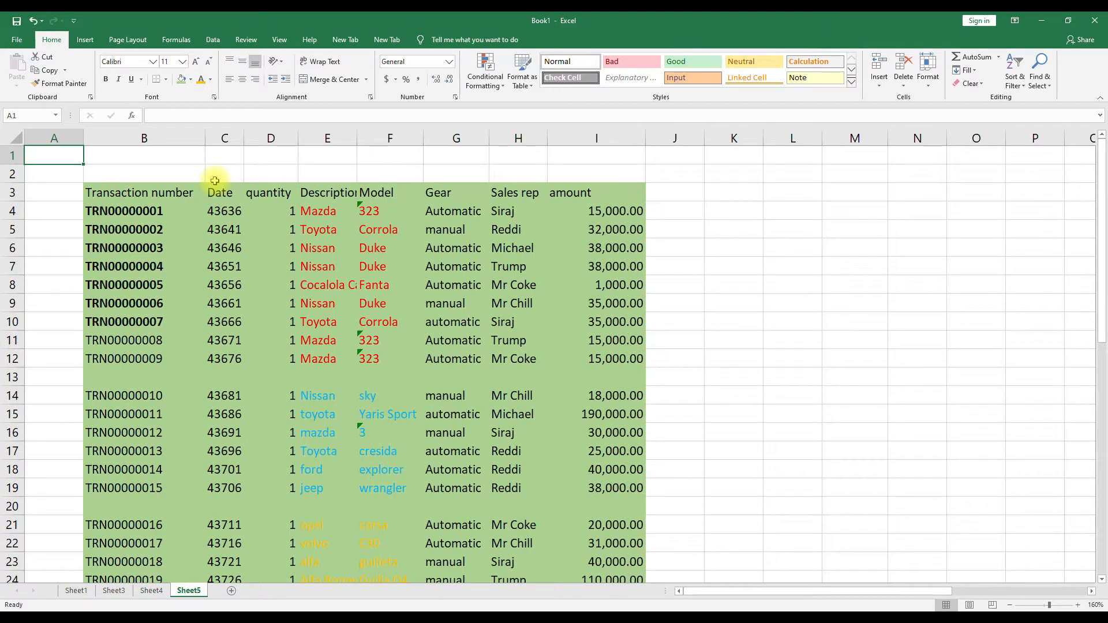
Jump repeatedly around the worksheet's four outermost corner cells and return to A1
{"action": "key", "text": "ctrl+Right"}
{"action": "key", "text": "ctrl+Down"}
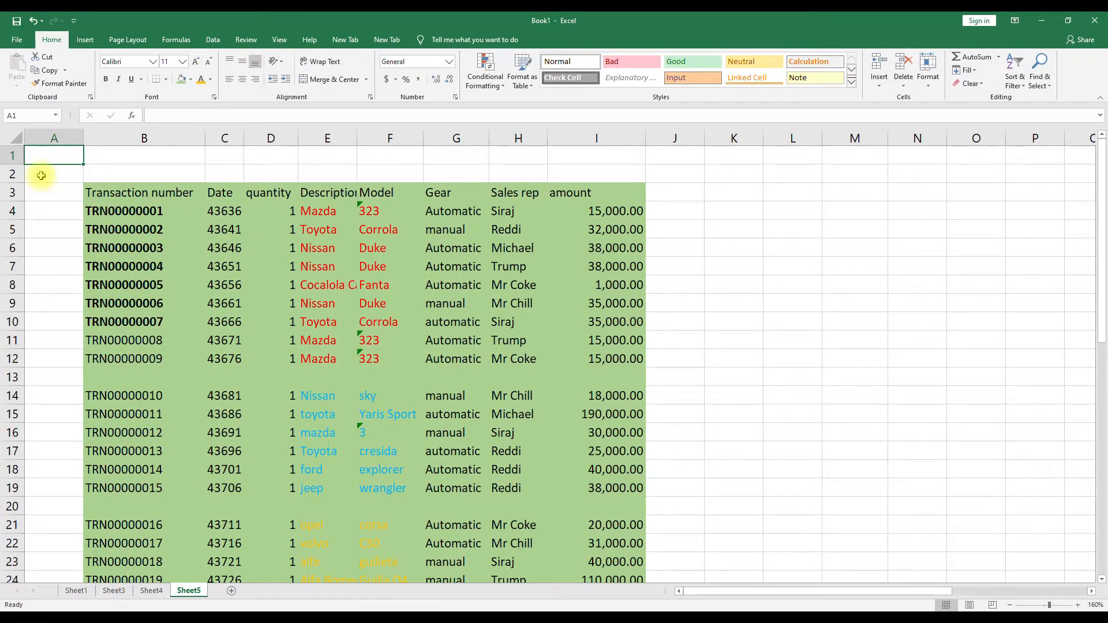
{"action": "key", "text": "ctrl+Up"}
{"action": "key", "text": "ctrl+Down"}
{"action": "key", "text": "ctrl+Up"}
{"action": "key", "text": "ctrl+Right"}
{"action": "key", "text": "ctrl+Down"}
{"action": "key", "text": "ctrl+Left"}
{"action": "key", "text": "ctrl+Up"}
{"action": "key", "text": "ctrl+Right"}
{"action": "key", "text": "ctrl+Down"}
{"action": "key", "text": "ctrl+Left"}
{"action": "key", "text": "ctrl+Up"}
Select the whole transaction table from the Transaction number header through the Total row, B3:I27
{"action": "left_click", "coordinate": [119, 192]}
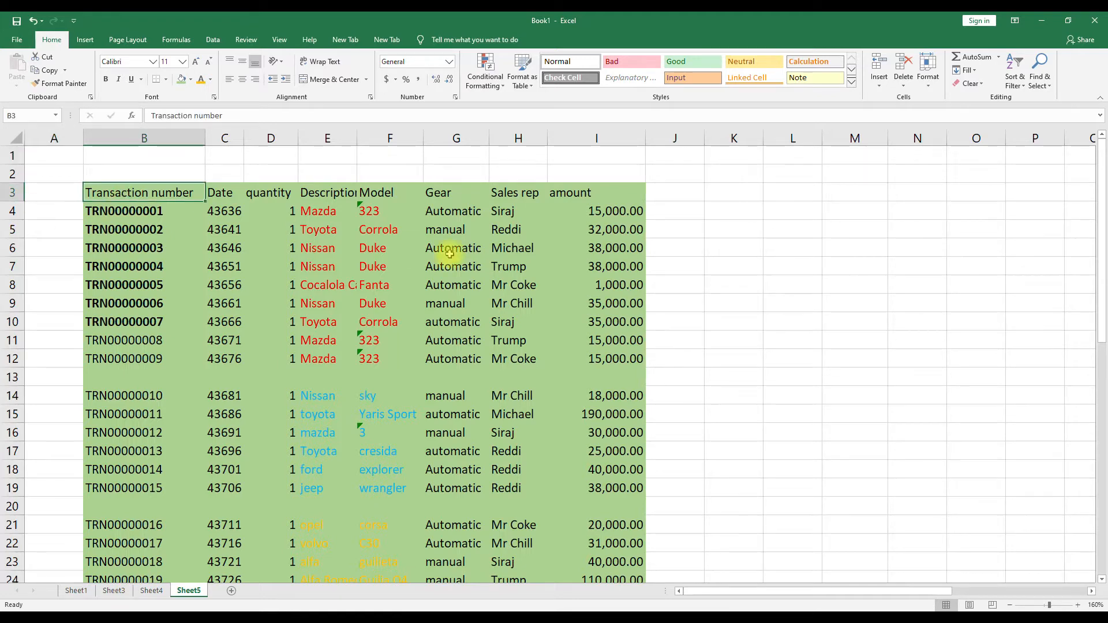
{"action": "key", "text": "ctrl+shift+Down"}
{"action": "key", "text": "ctrl+shift+Right"}
{"action": "key", "text": "ctrl+shift+Down"}
{"action": "key", "text": "ctrl+shift+Down"}
{"action": "key", "text": "ctrl+shift+Down"}
{"action": "key", "text": "ctrl+shift+Down"}
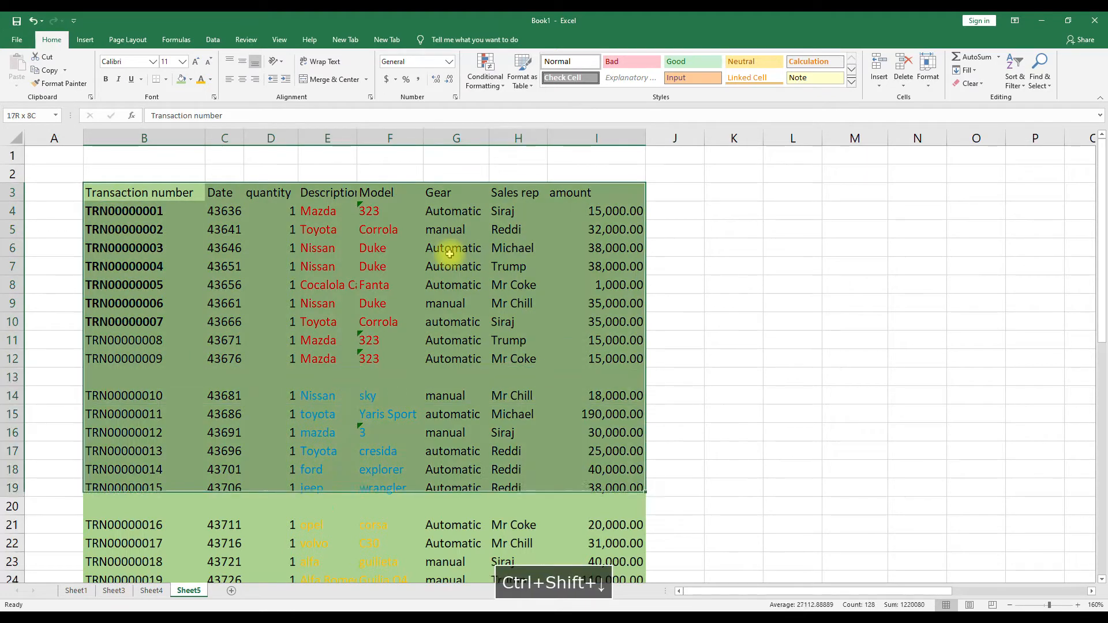
{"action": "key", "text": "ctrl+shift+Down"}
{"action": "key", "text": "ctrl+shift+Up"}
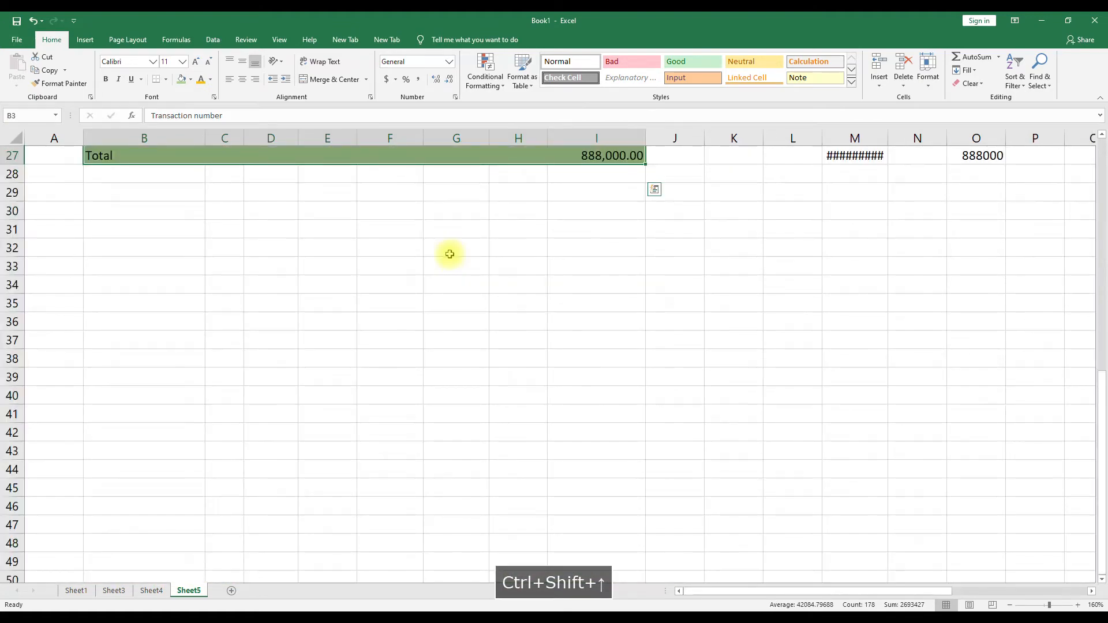
{"action": "key", "text": "ctrl+shift+Up"}
{"action": "key", "text": "ctrl+shift+Down"}
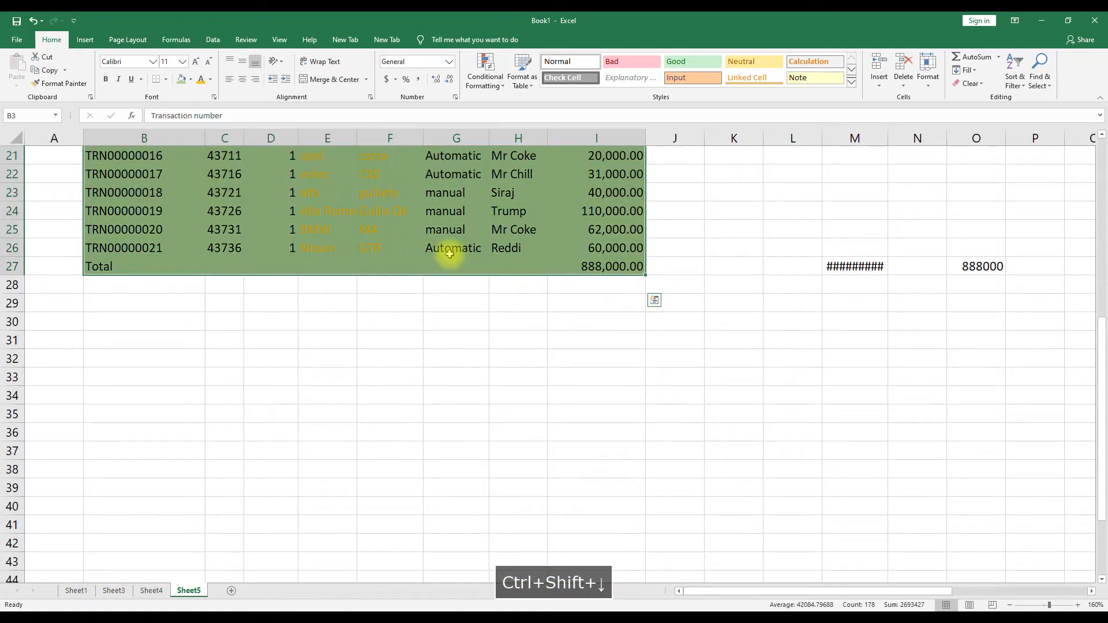
{"action": "scroll", "coordinate": [450, 254], "scroll_direction": "up", "scroll_amount": 3}
{"action": "scroll", "coordinate": [450, 254], "scroll_direction": "up", "scroll_amount": 6}
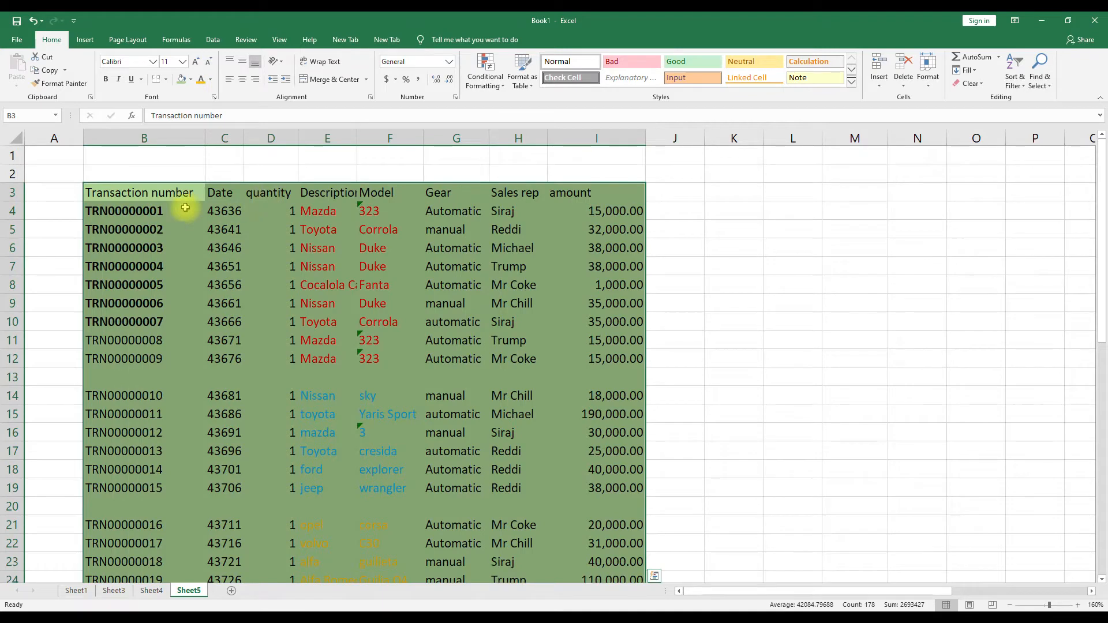
Extend the selection from the Transaction number header over columns B to I down to row 1048576
{"action": "left_click", "coordinate": [165, 192]}
{"action": "key", "text": "ctrl+shift+Down"}
{"action": "key", "text": "ctrl+shift+Down"}
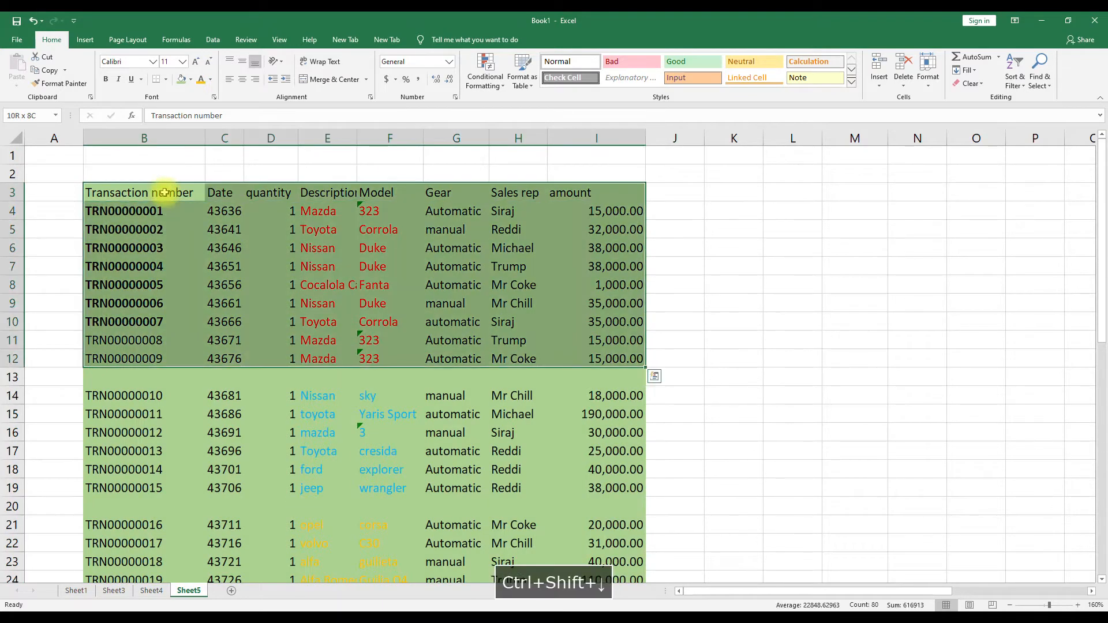
{"action": "key", "text": "ctrl+shift+Down"}
{"action": "key", "text": "ctrl+shift+Left"}
{"action": "key", "text": "ctrl+shift+Down"}
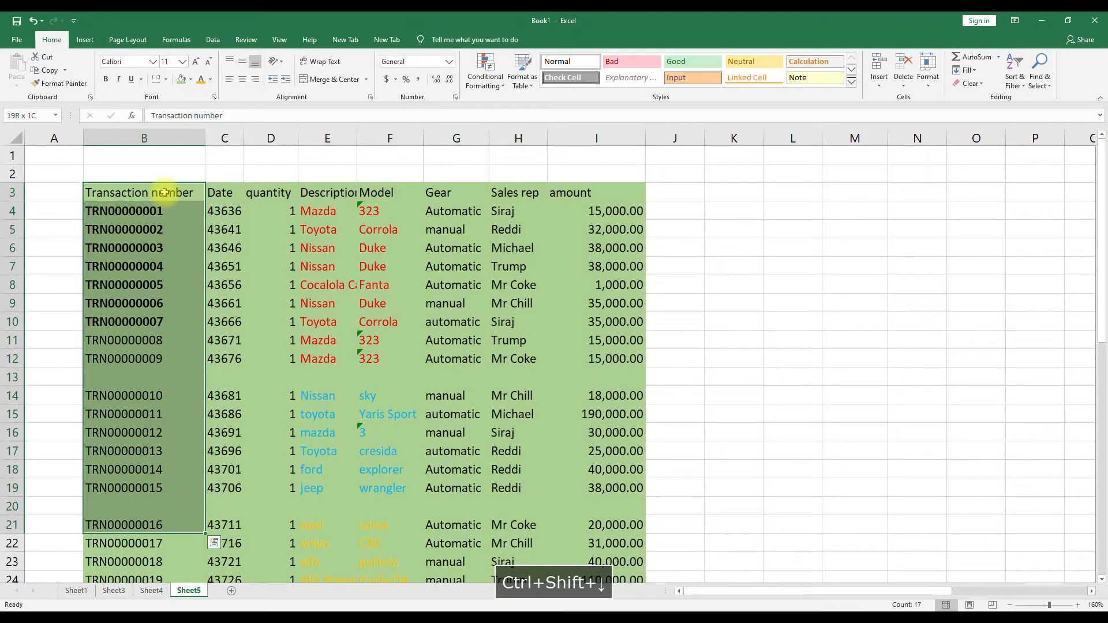
{"action": "key", "text": "ctrl+shift+Right"}
{"action": "key", "text": "ctrl+shift+Down"}
{"action": "key", "text": "ctrl+shift+Down"}
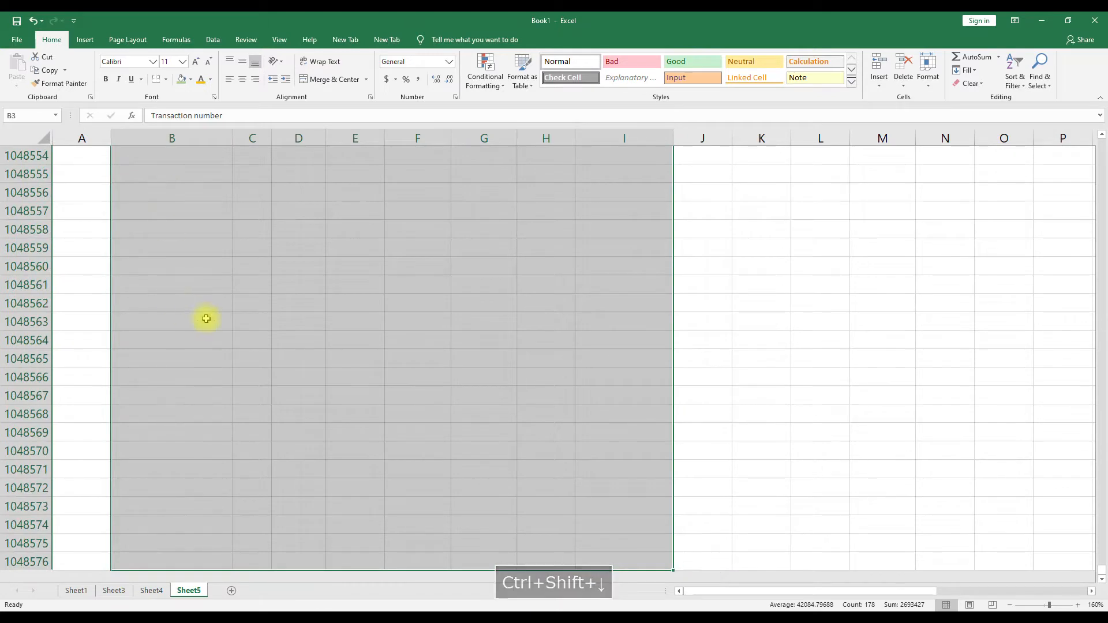
Shrink the oversized selection back up past the Total row to the range B3:I21
{"action": "scroll", "coordinate": [290, 396], "scroll_direction": "up", "scroll_amount": 20}
{"action": "scroll", "coordinate": [293, 371], "scroll_direction": "up", "scroll_amount": 12}
{"action": "key", "text": "ctrl+shift+Up"}
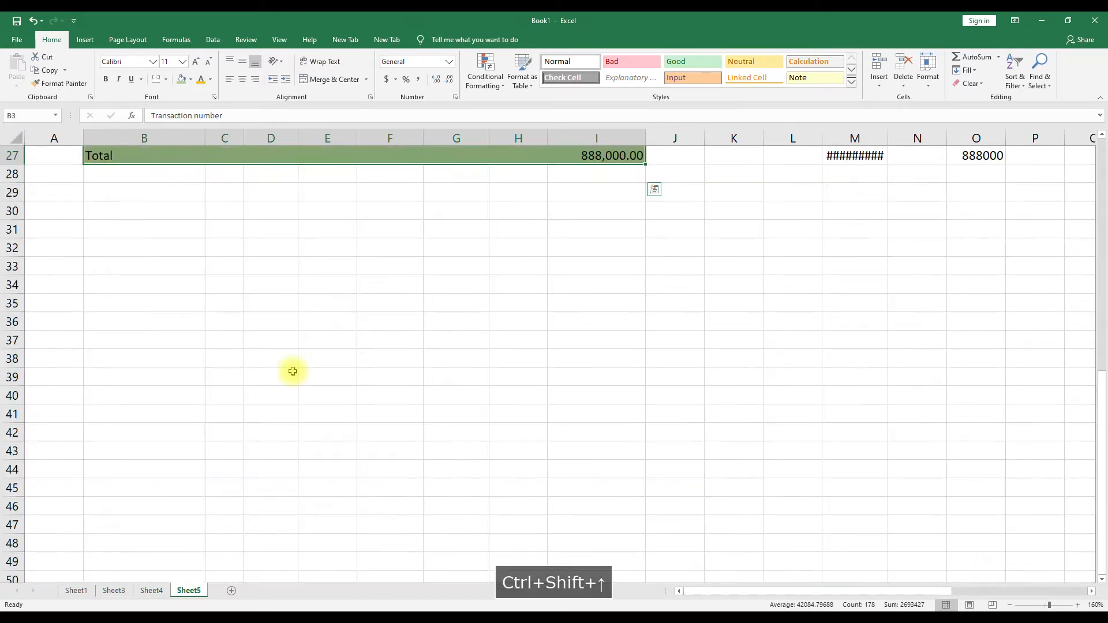
{"action": "scroll", "coordinate": [293, 372], "scroll_direction": "up", "scroll_amount": 9}
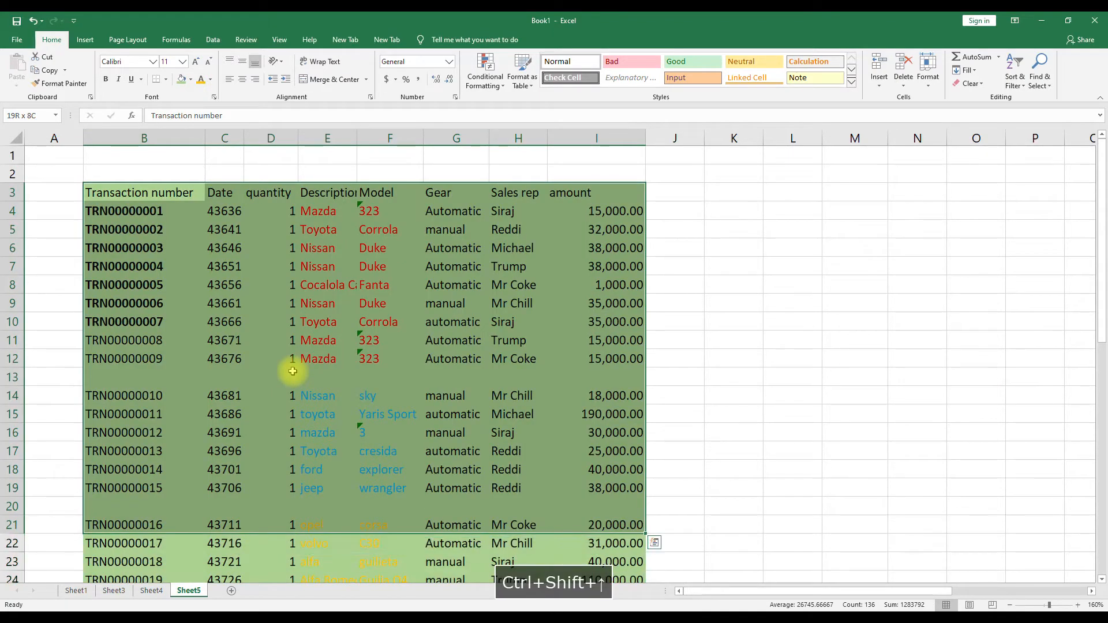
Clear the range selection and select the entire worksheet
{"action": "left_click", "coordinate": [271, 248]}
{"action": "left_click", "coordinate": [14, 140]}
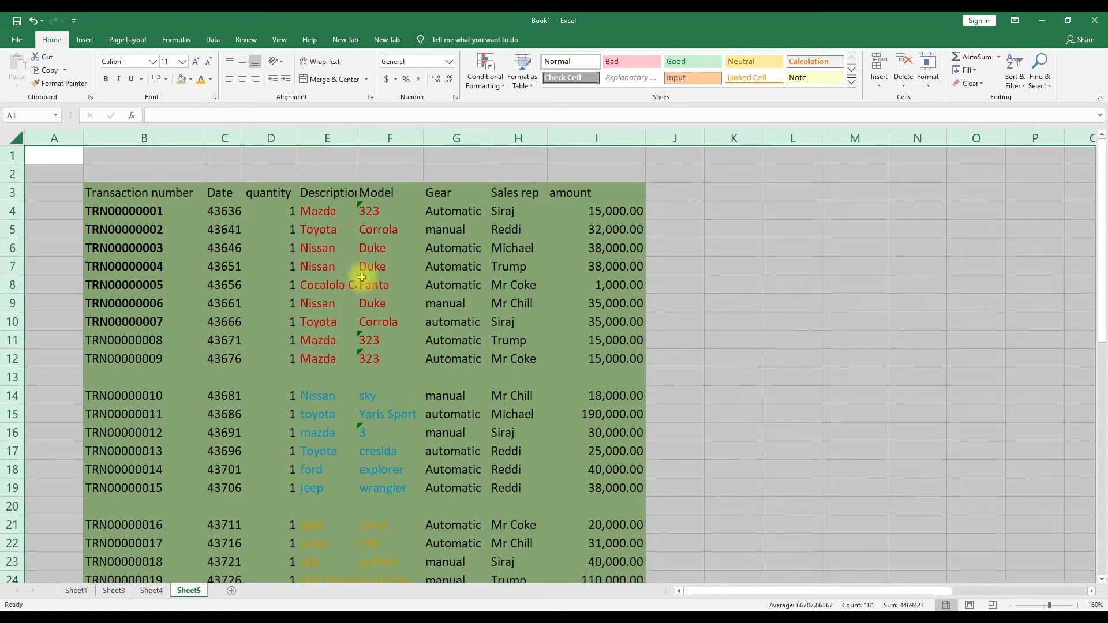
Select the first two transaction blocks from the Transaction number header, B3:I19, and clear the selection by selecting cell D9
{"action": "left_click", "coordinate": [132, 194]}
{"action": "key", "text": "ctrl+shift+Down"}
{"action": "key", "text": "ctrl+shift+Right"}
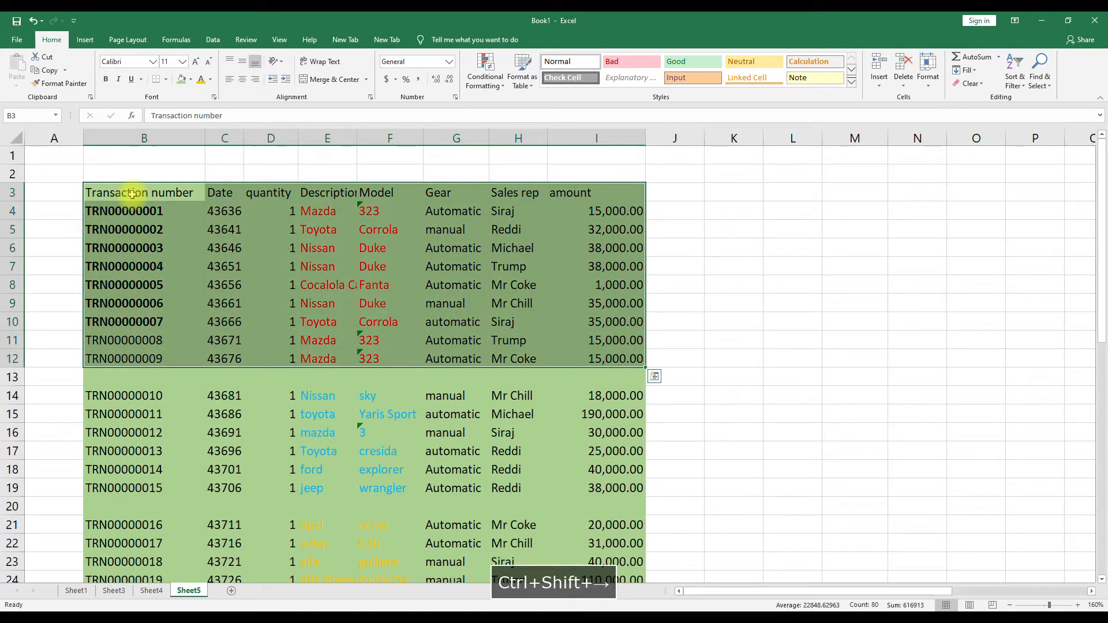
{"action": "key", "text": "ctrl+shift+Down"}
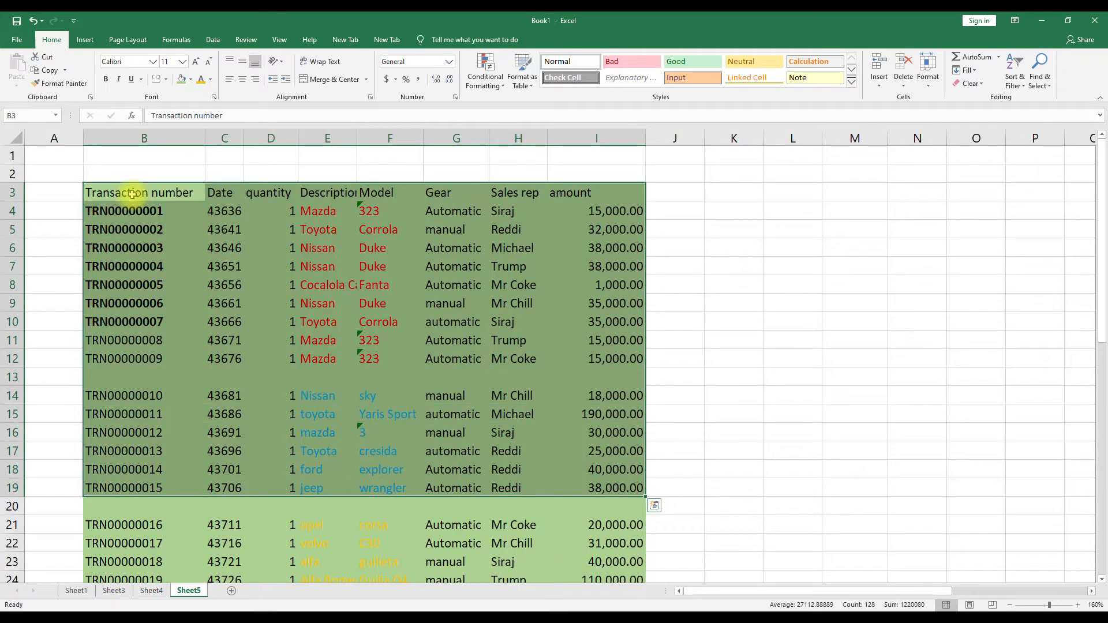
{"action": "left_click", "coordinate": [285, 304]}
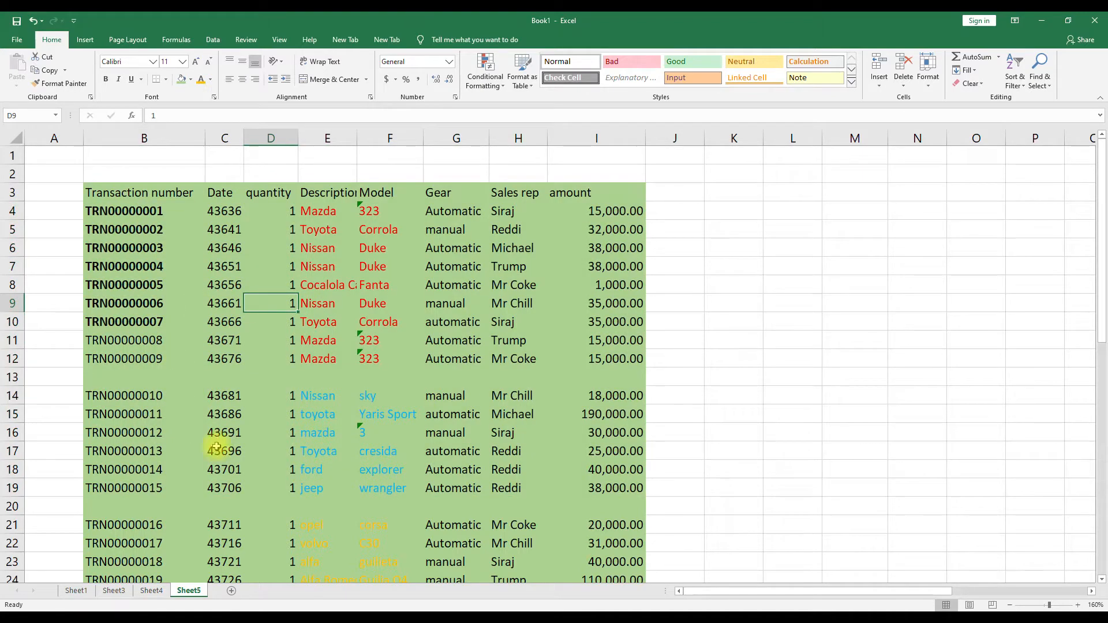
Delete the stray contents of cells M27:P27 beside the Total row
{"action": "mouse_move", "coordinate": [552, 617]}
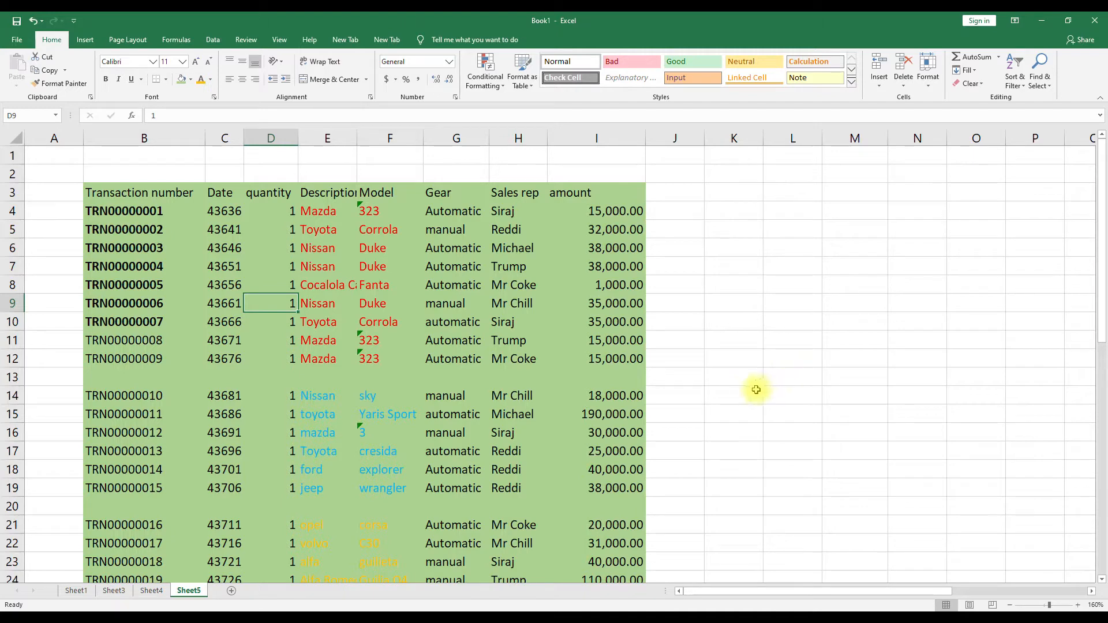
{"action": "left_click", "coordinate": [833, 217]}
{"action": "scroll", "coordinate": [470, 369], "scroll_direction": "down", "scroll_amount": 4}
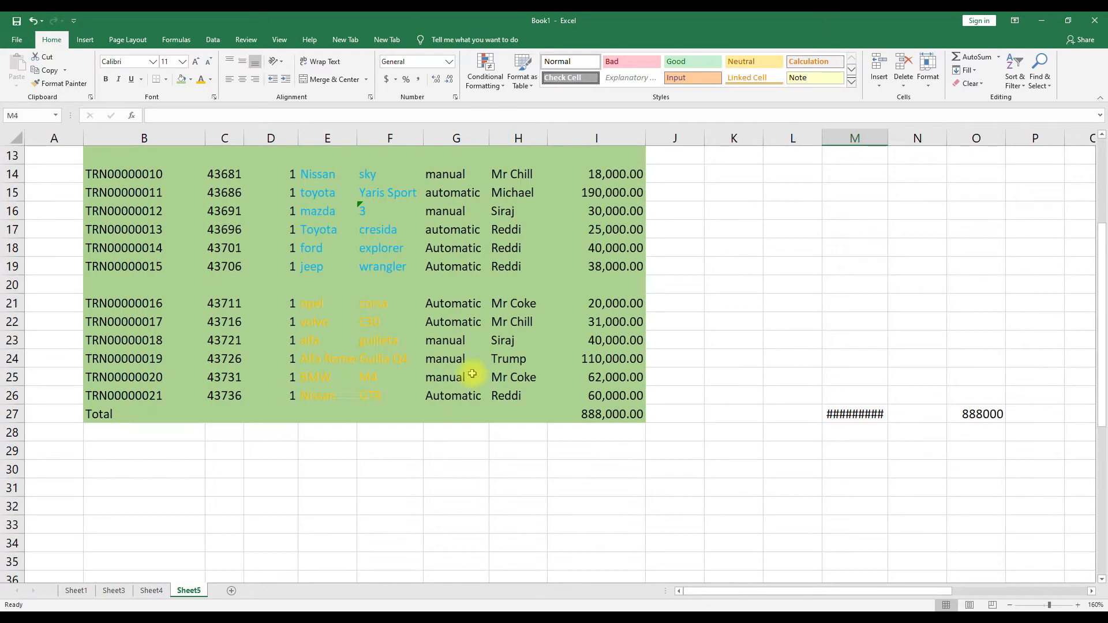
{"action": "left_click_drag", "start_coordinate": [869, 414], "coordinate": [1032, 416]}
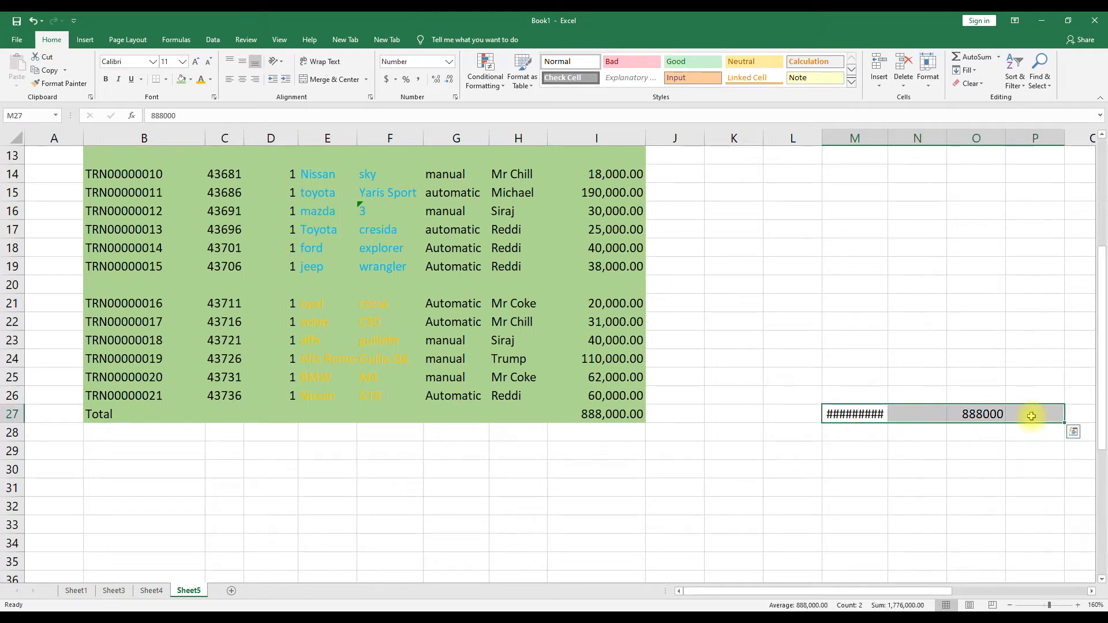
{"action": "key", "text": "Delete"}
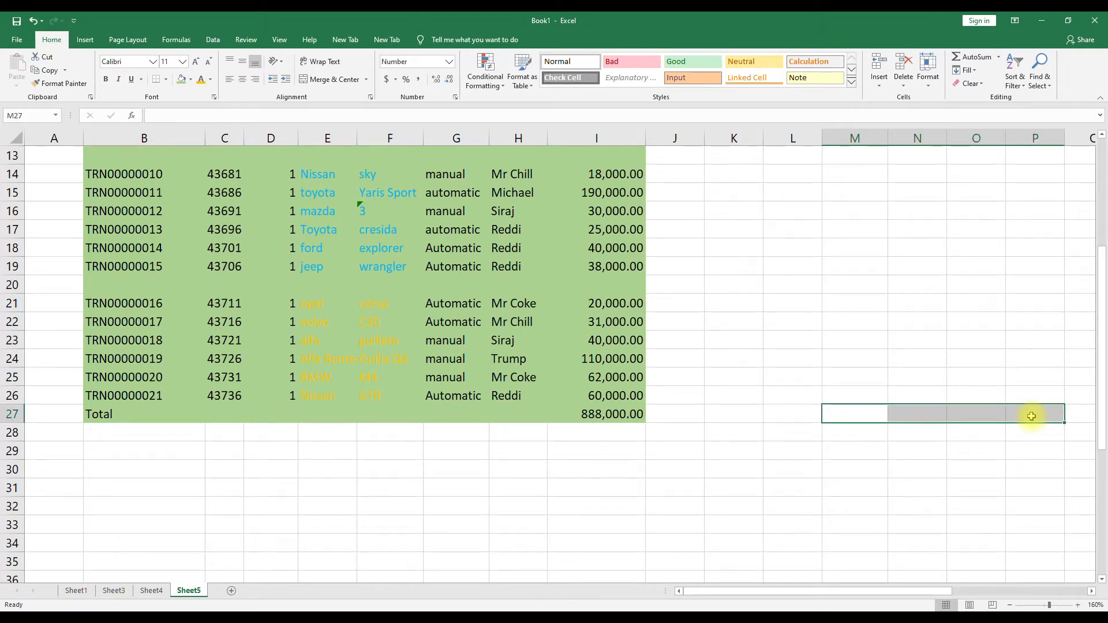
Try copying the first transaction block, B4:H12, to the empty area starting at L9, and undo the paste
{"action": "scroll", "coordinate": [1031, 416], "scroll_direction": "up", "scroll_amount": 4}
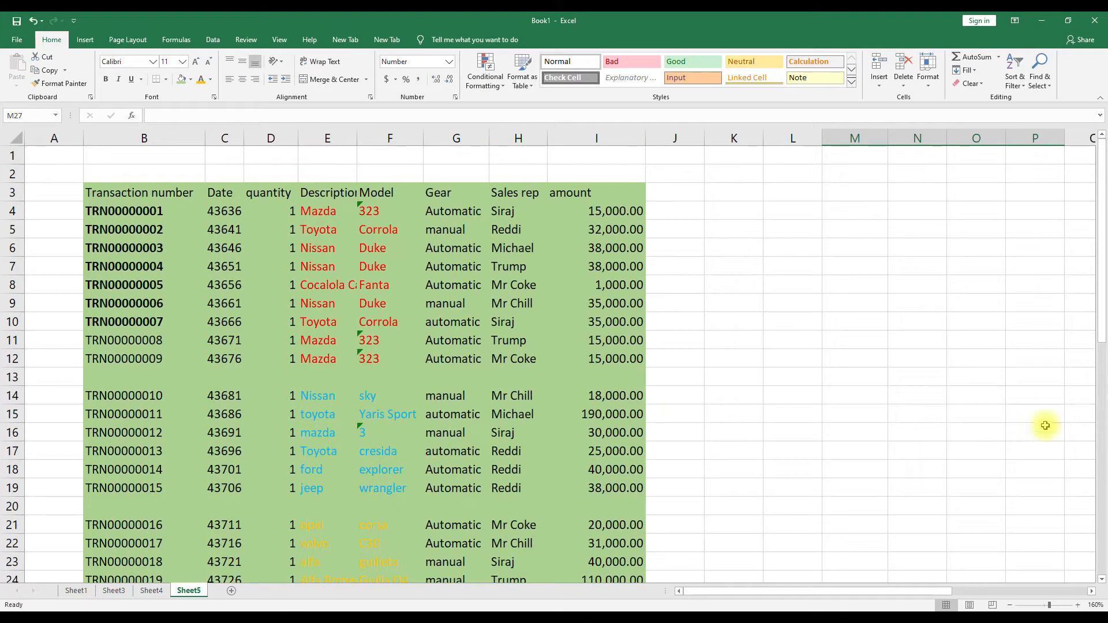
{"action": "left_click_drag", "start_coordinate": [164, 212], "coordinate": [491, 351]}
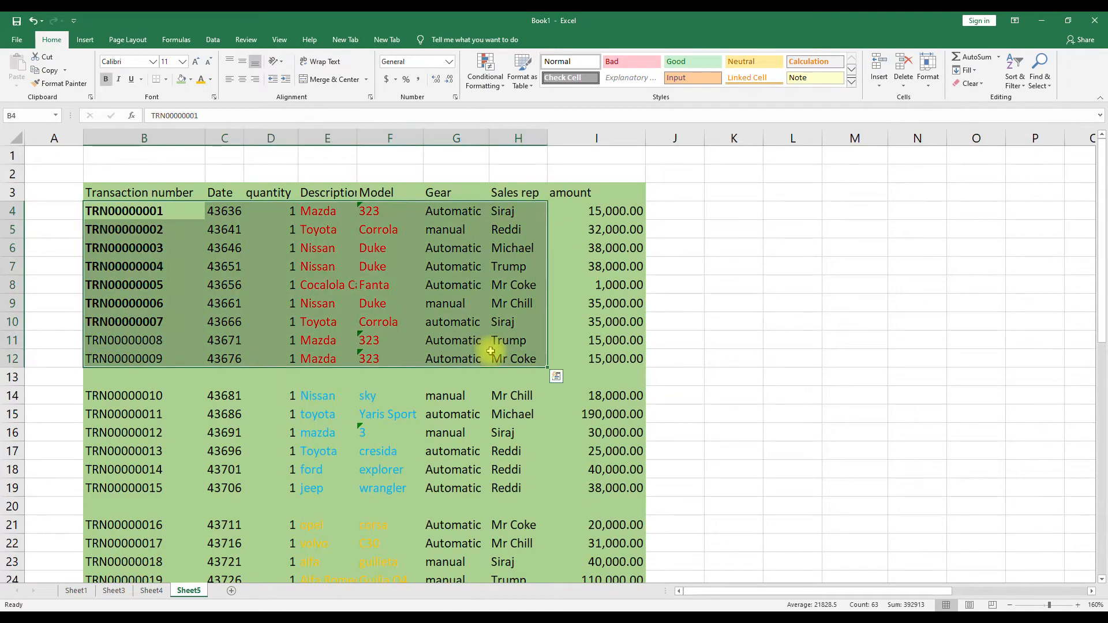
{"action": "key", "text": "ctrl+c"}
{"action": "left_click", "coordinate": [788, 307]}
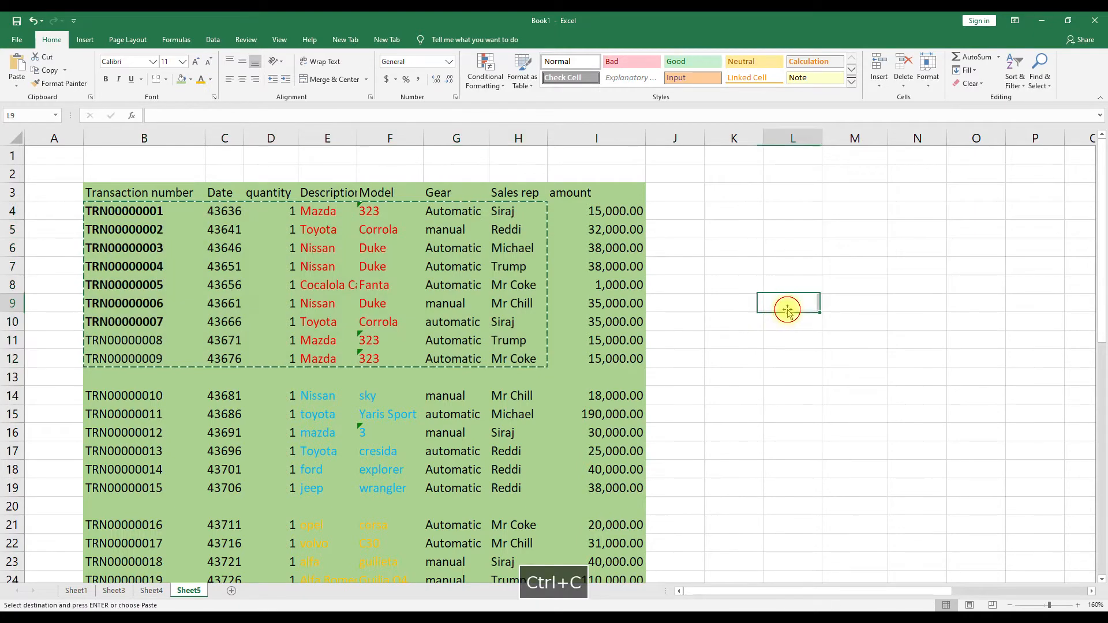
{"action": "key", "text": "ctrl+v"}
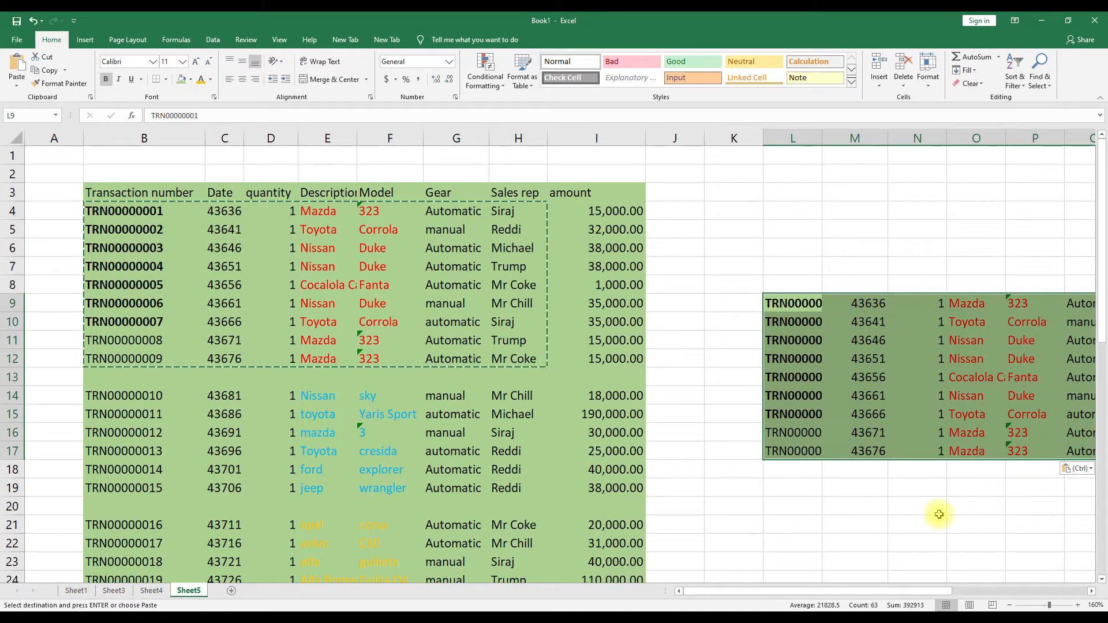
{"action": "key", "text": "ctrl+z"}
Copy the sales rep and amount cells H24:I27 to L23 and autofit the width of column M
{"action": "scroll", "coordinate": [708, 470], "scroll_direction": "down", "scroll_amount": 4}
{"action": "scroll", "coordinate": [709, 470], "scroll_direction": "up", "scroll_amount": 4}
{"action": "scroll", "coordinate": [690, 480], "scroll_direction": "down", "scroll_amount": 2}
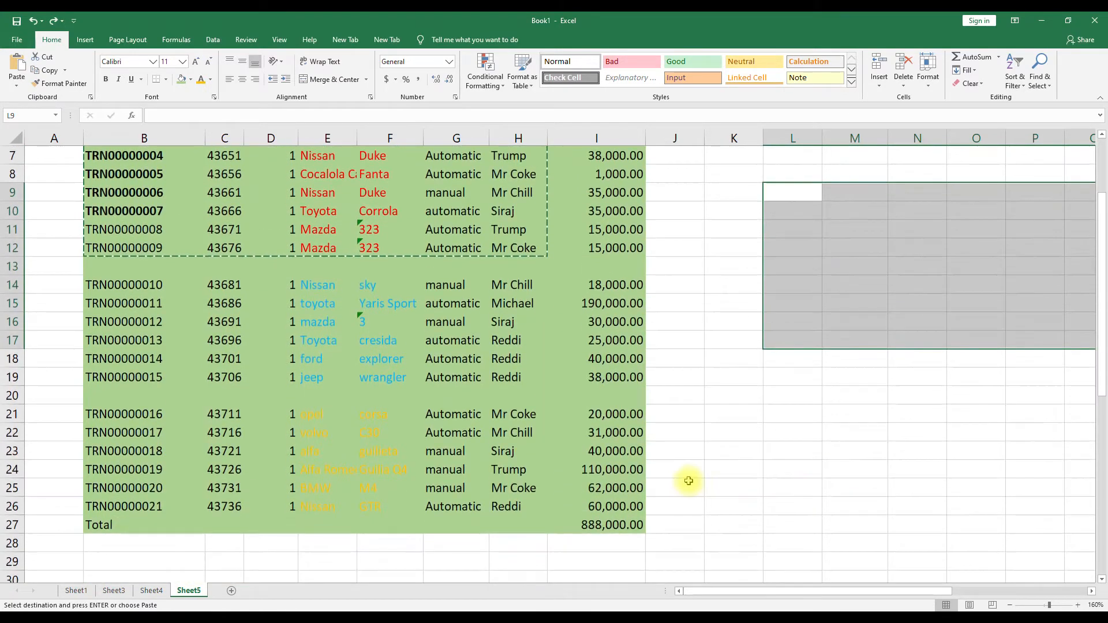
{"action": "left_click_drag", "start_coordinate": [508, 469], "coordinate": [589, 526]}
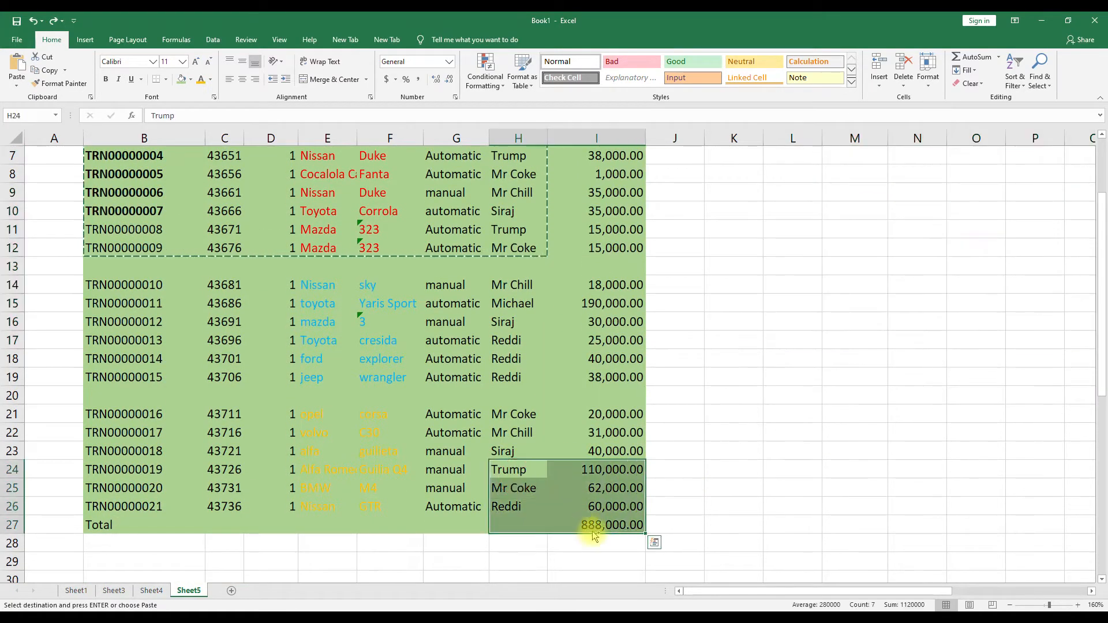
{"action": "key", "text": "ctrl+c"}
{"action": "left_click", "coordinate": [774, 452]}
{"action": "key", "text": "ctrl+v"}
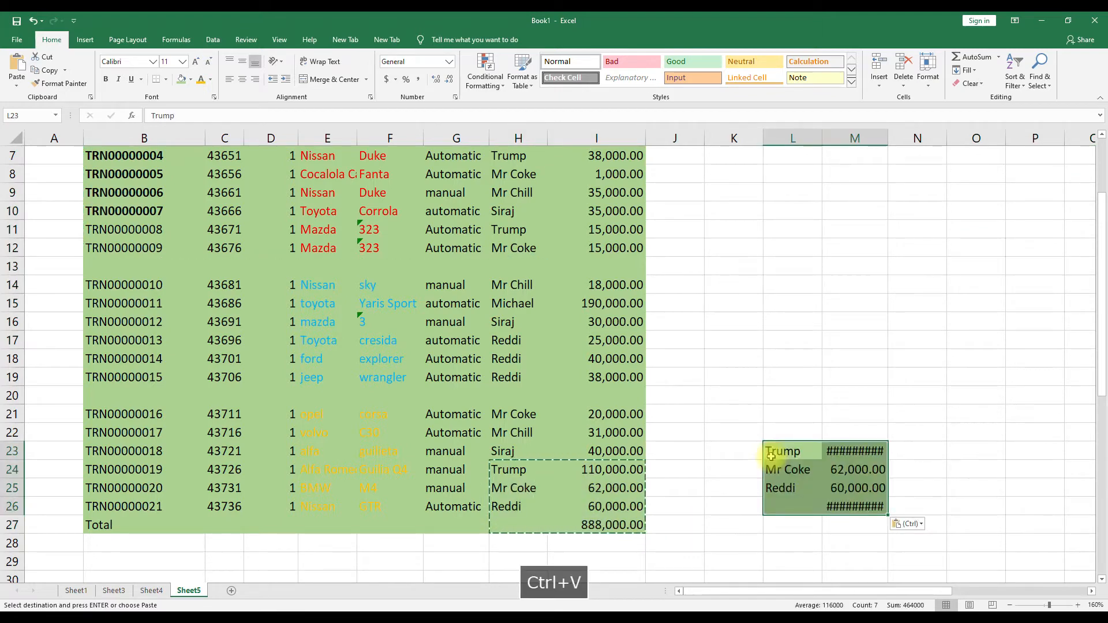
{"action": "double_click", "coordinate": [887, 138]}
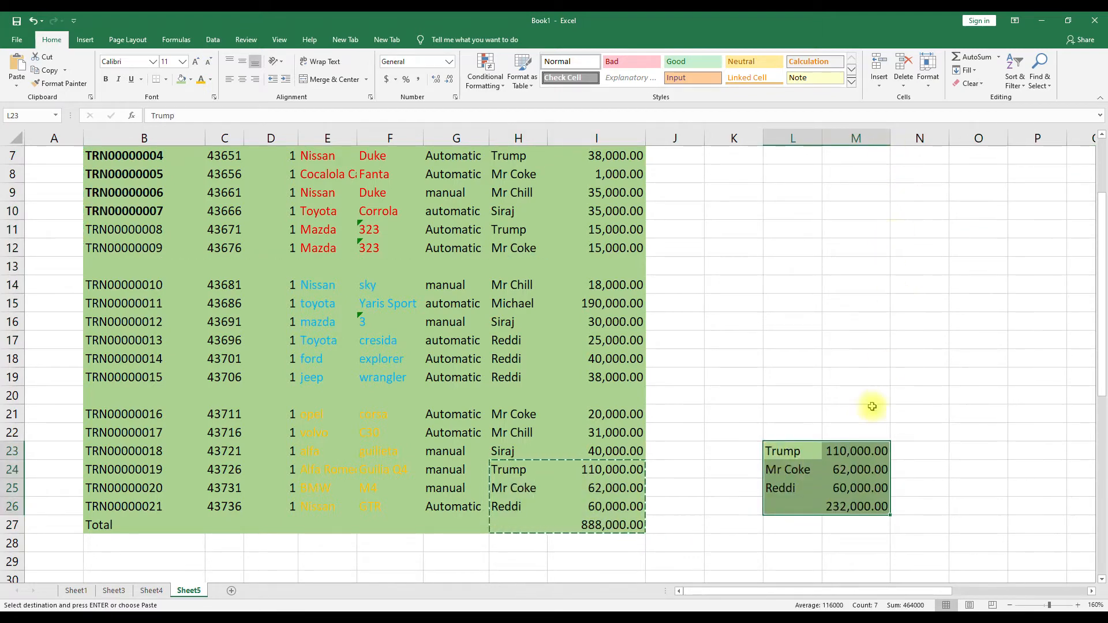
Inspect the formula in the pasted total cell M26 and leave it without editing
{"action": "double_click", "coordinate": [848, 507]}
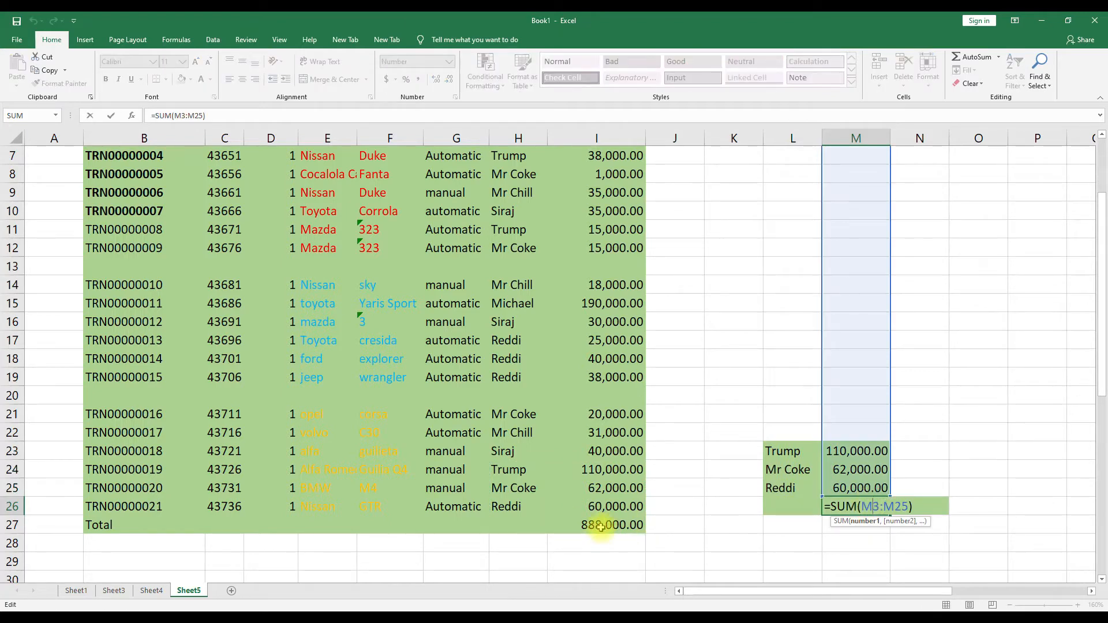
{"action": "key", "text": "Escape"}
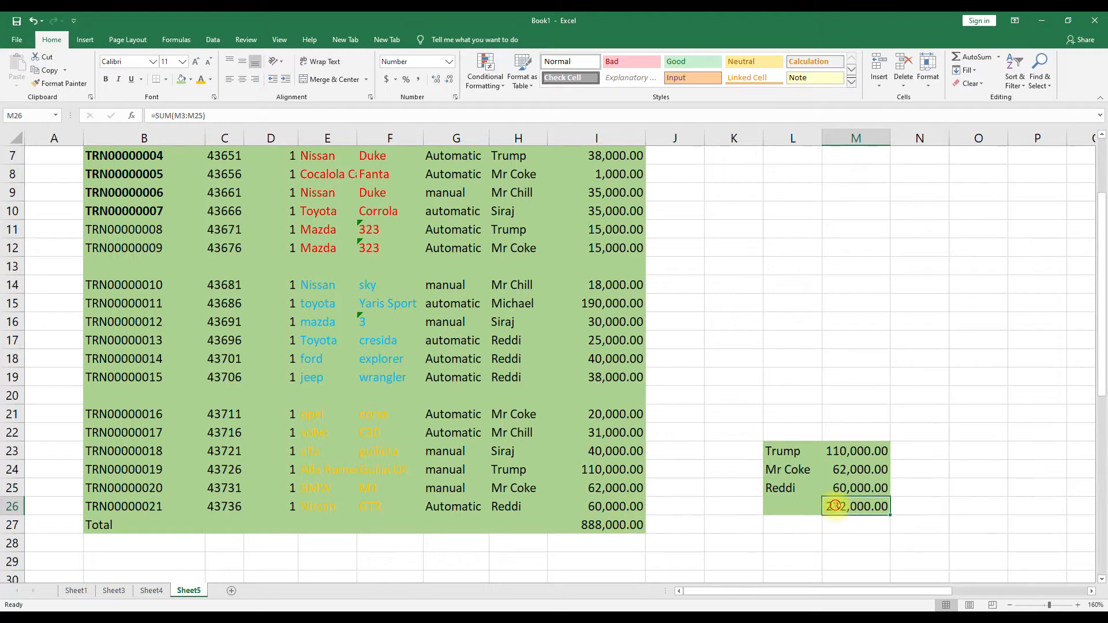
{"action": "double_click", "coordinate": [842, 506]}
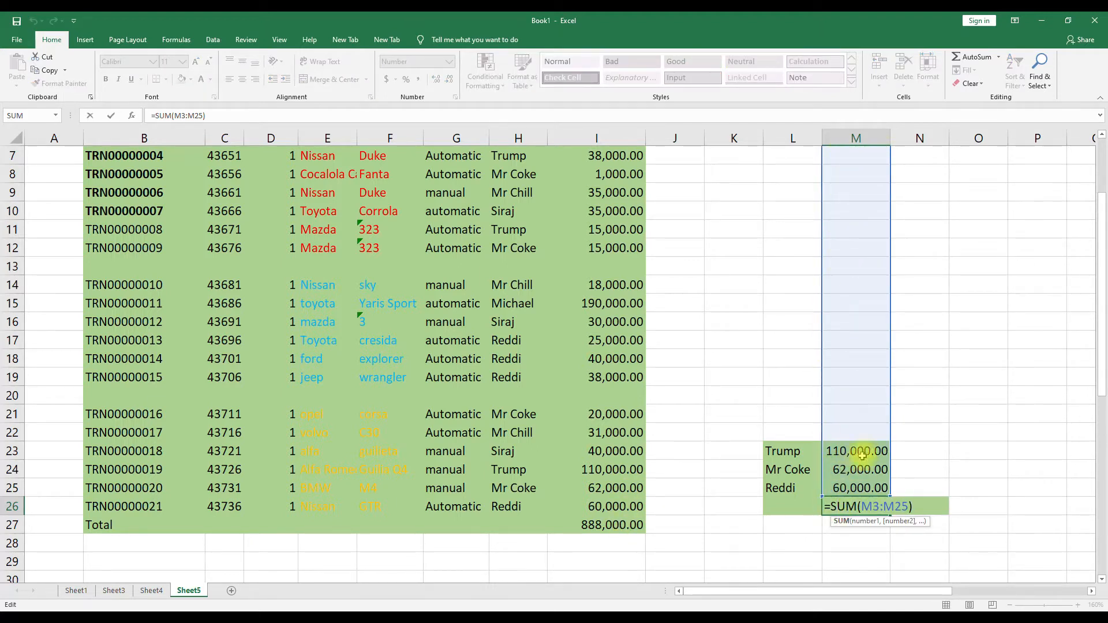
{"action": "key", "text": "Escape"}
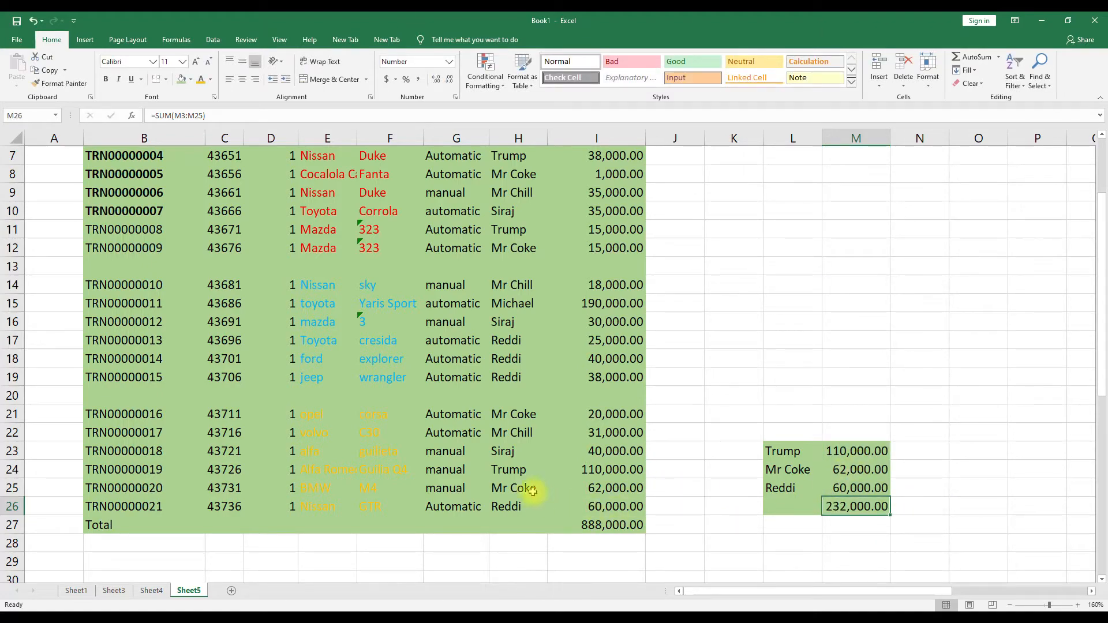
Undo the column M autofit and the paste of the sales rep and amount cells at L23
{"action": "left_click", "coordinate": [518, 473]}
{"action": "left_click", "coordinate": [581, 511]}
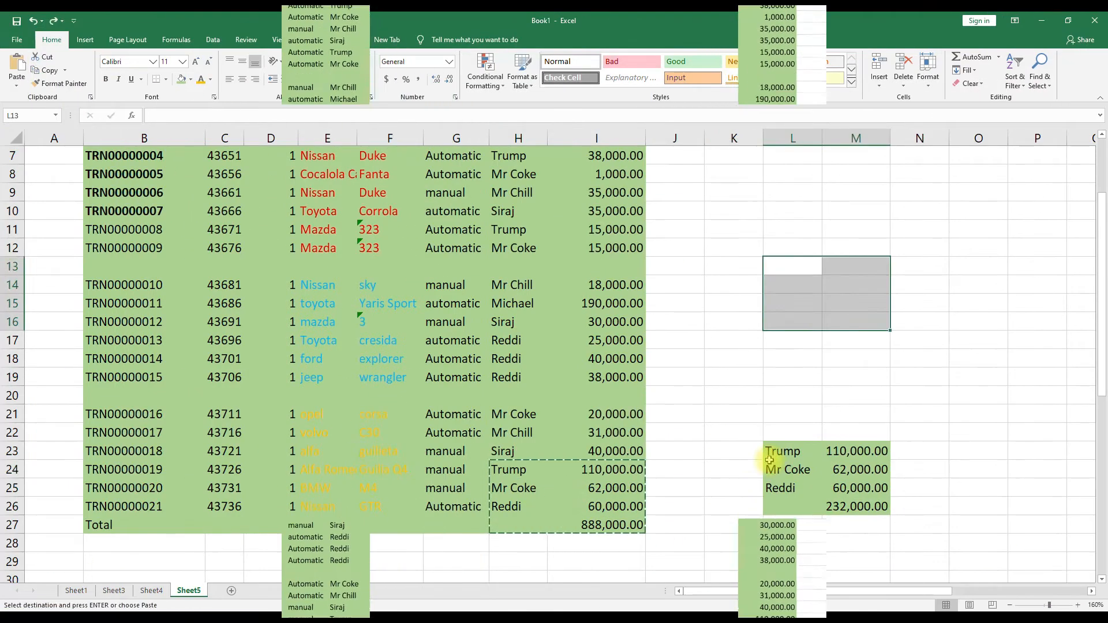
{"action": "key", "text": "ctrl+z"}
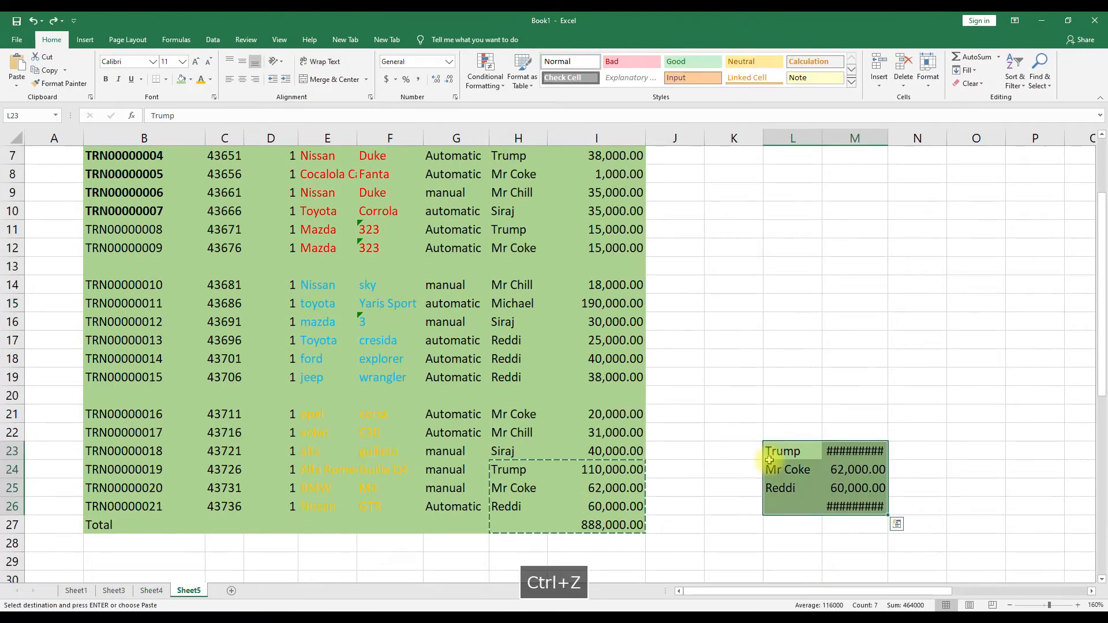
{"action": "key", "text": "ctrl+z"}
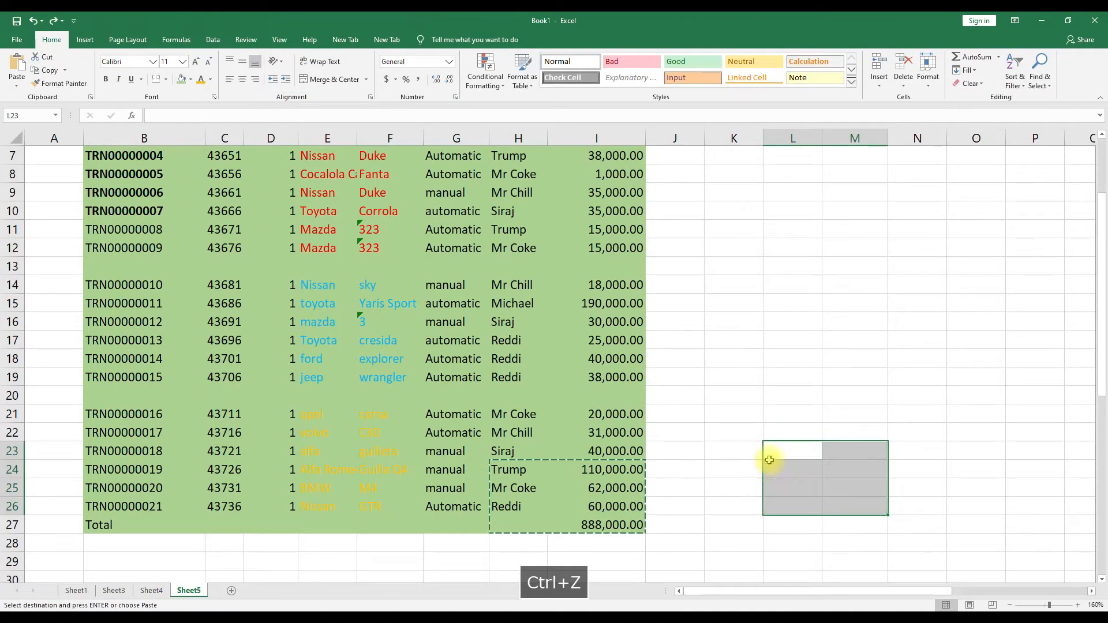
Copy H24:I27 and paste it at L23 as values only
{"action": "left_click", "coordinate": [509, 487]}
{"action": "left_click_drag", "start_coordinate": [509, 474], "coordinate": [581, 521]}
{"action": "key", "text": "ctrl+c"}
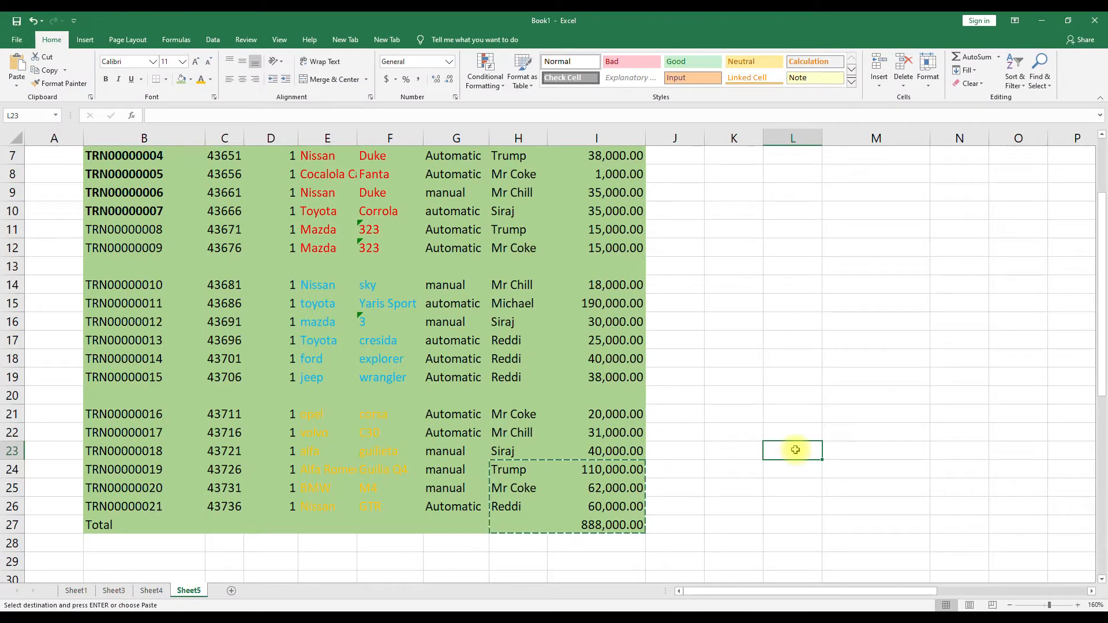
{"action": "key", "text": "ctrl+v"}
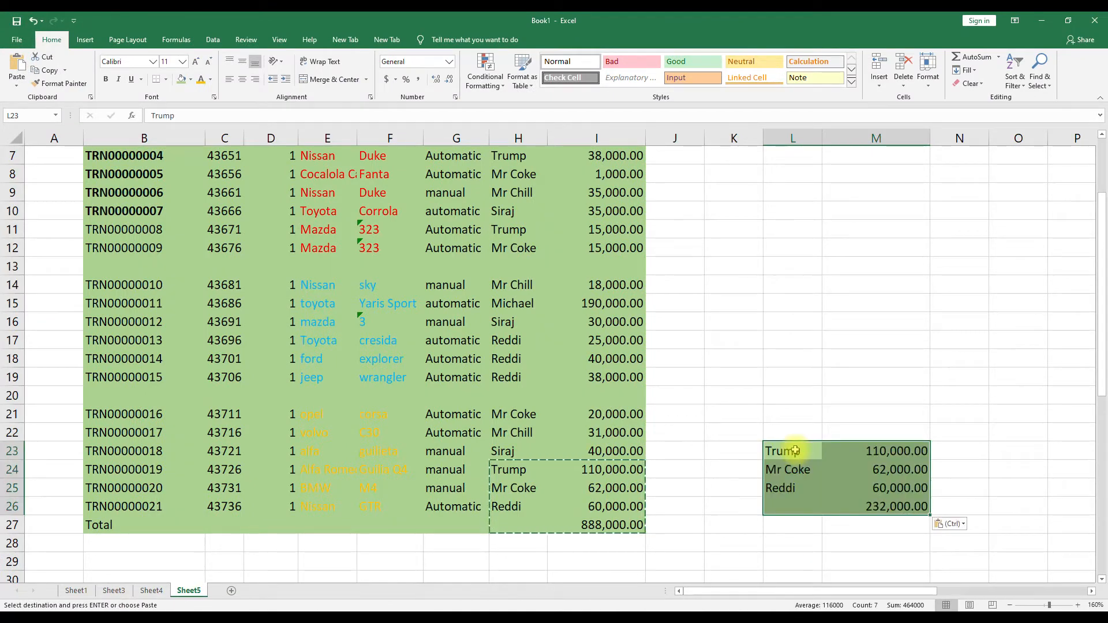
{"action": "key", "text": "ctrl"}
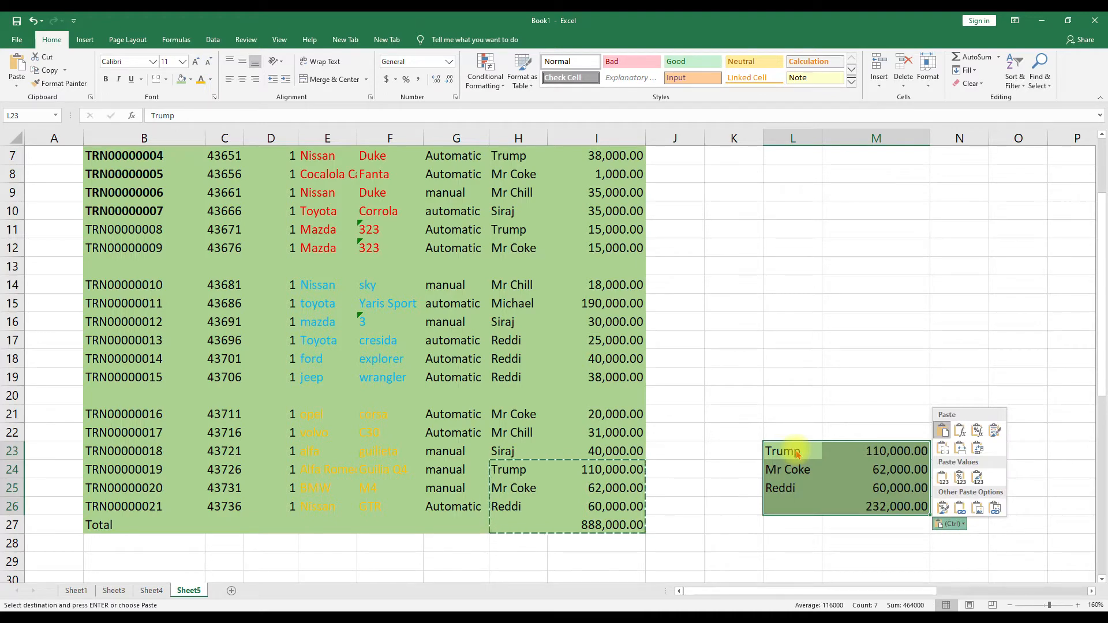
{"action": "key", "text": "v"}
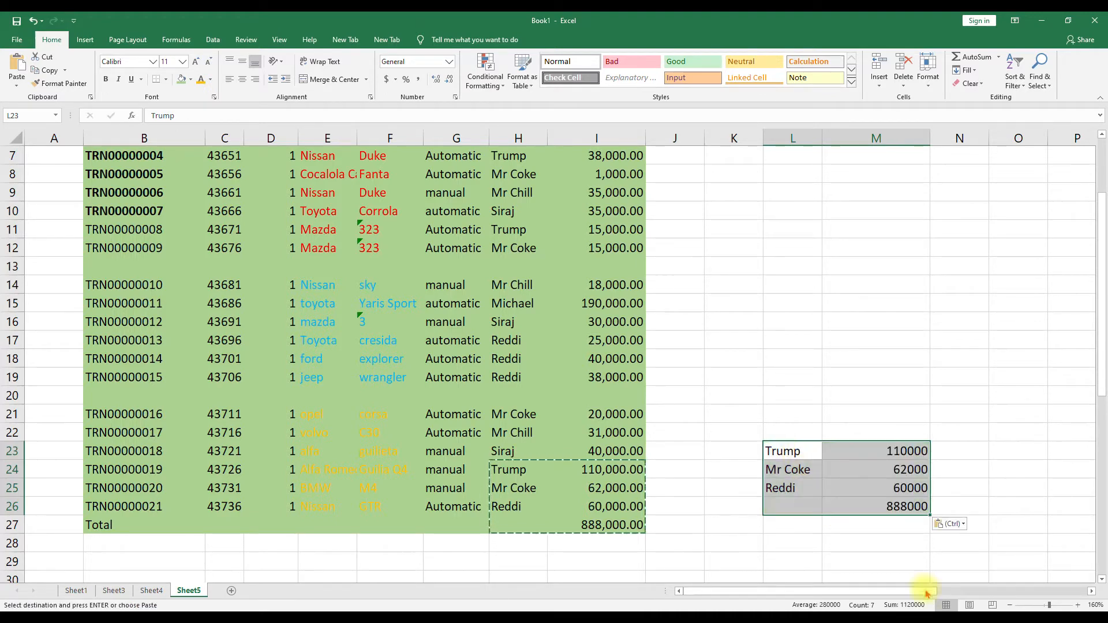
Compare the contents of pasted cells M26 and M23 with the formula in the original total cell I27
{"action": "left_click", "coordinate": [911, 506]}
{"action": "double_click", "coordinate": [911, 506]}
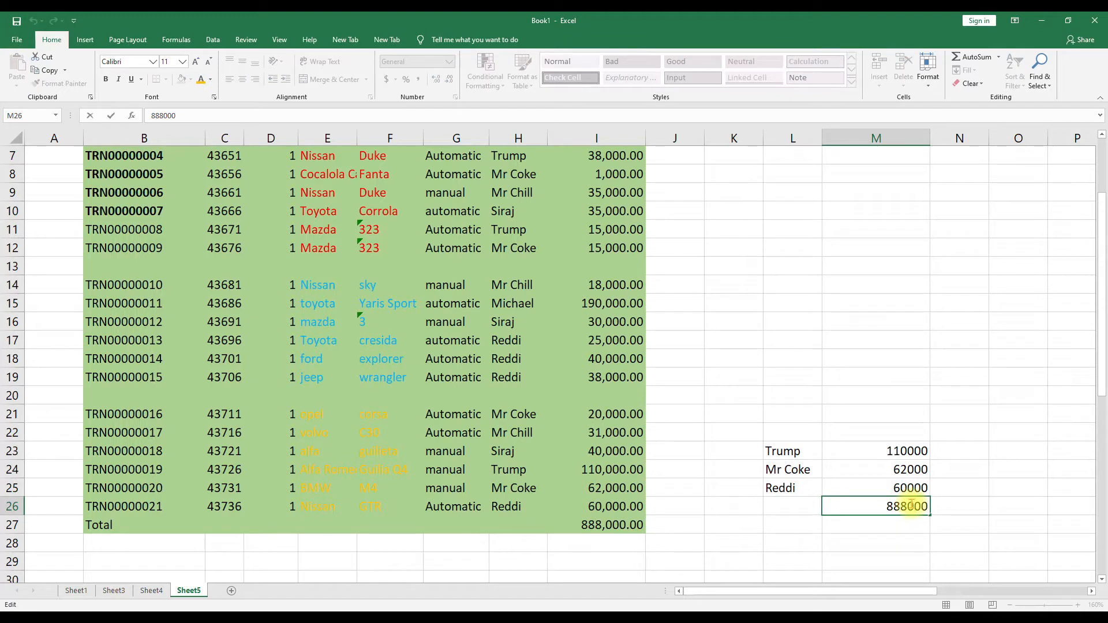
{"action": "left_click", "coordinate": [900, 453]}
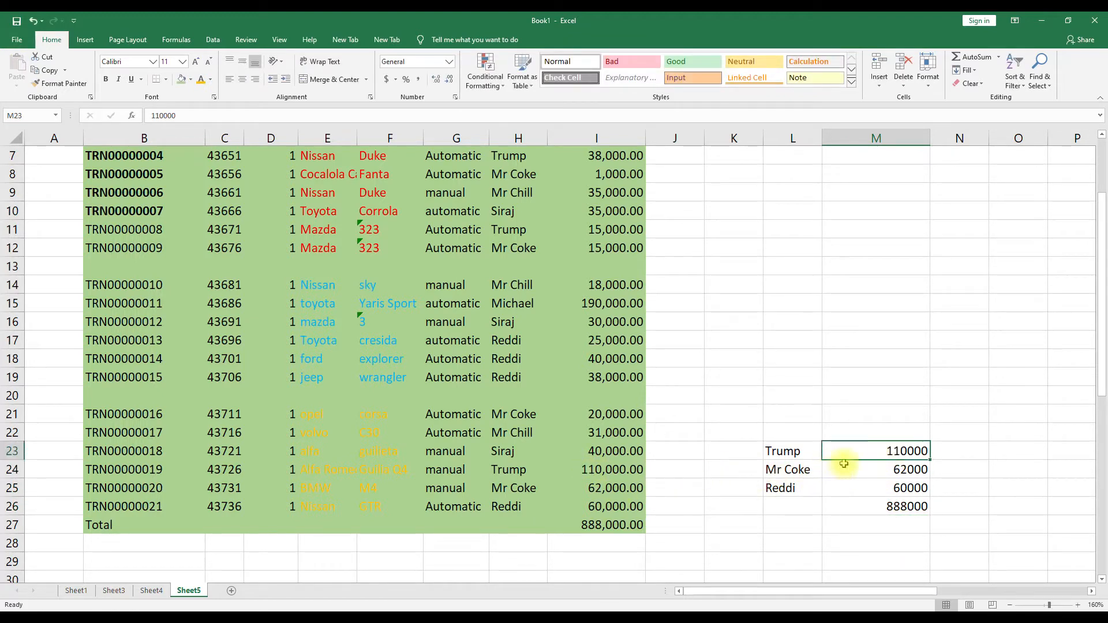
{"action": "left_click", "coordinate": [635, 525]}
{"action": "left_click_drag", "start_coordinate": [898, 509], "coordinate": [598, 537]}
{"action": "left_click", "coordinate": [604, 523]}
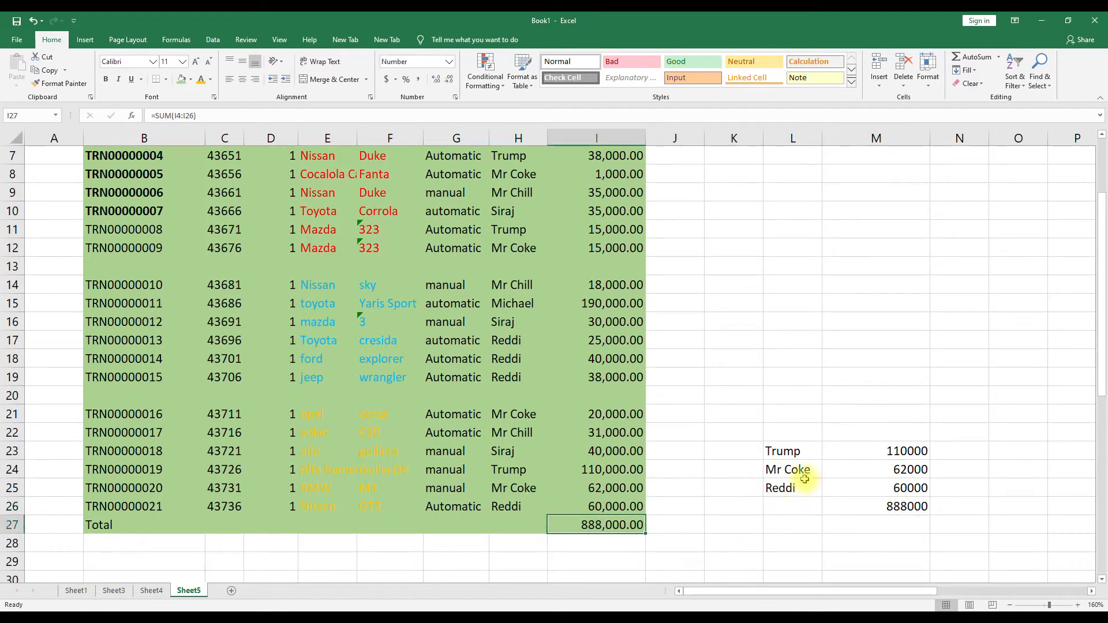
Delete the pasted values in the range L22:M27
{"action": "left_click", "coordinate": [862, 451]}
{"action": "left_click_drag", "start_coordinate": [772, 435], "coordinate": [893, 530]}
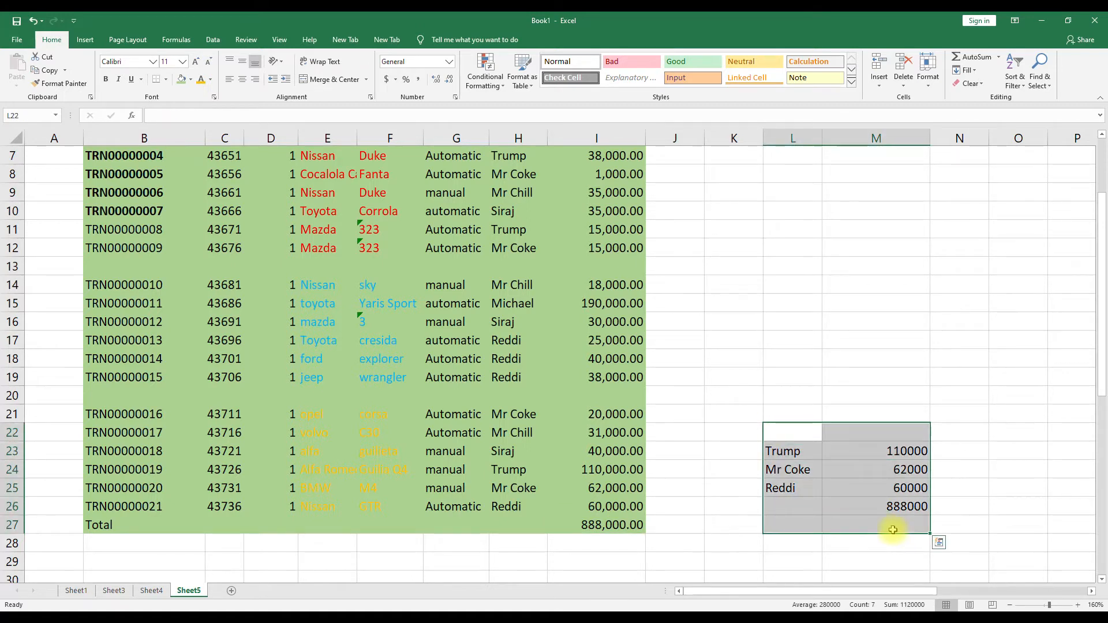
{"action": "key", "text": "Delete"}
{"action": "left_click", "coordinate": [838, 401]}
Copy the last two sales rep rows and the total, H25:I27, and paste them at L24 as values only
{"action": "left_click_drag", "start_coordinate": [595, 483], "coordinate": [628, 527]}
{"action": "left_click_drag", "start_coordinate": [528, 490], "coordinate": [636, 524]}
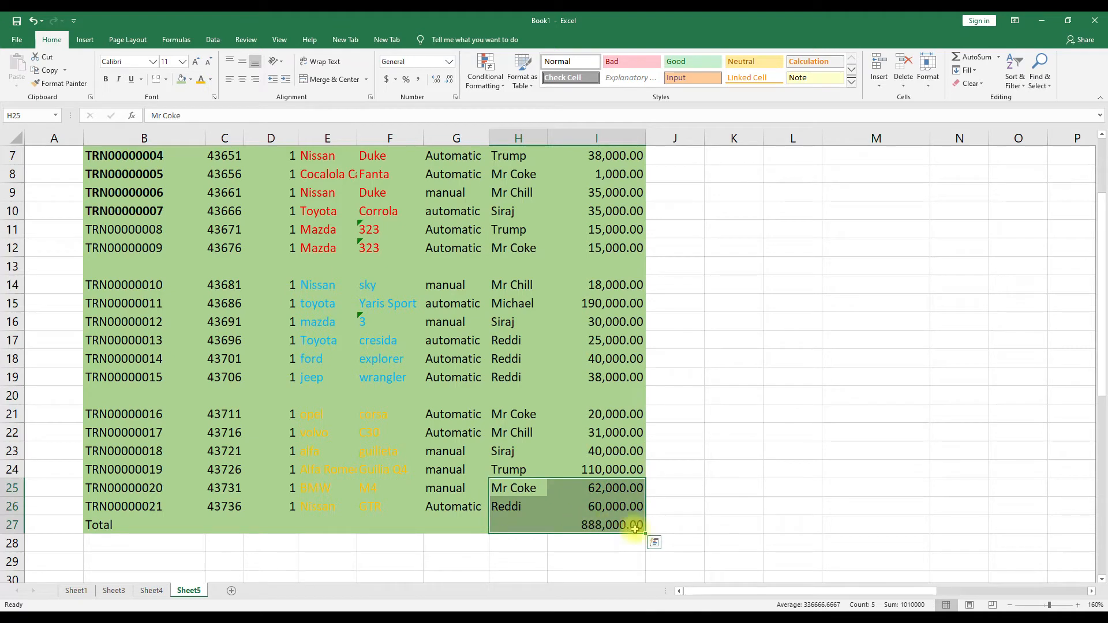
{"action": "key", "text": "ctrl+c"}
{"action": "left_click", "coordinate": [791, 468]}
{"action": "key", "text": "ctrl+v"}
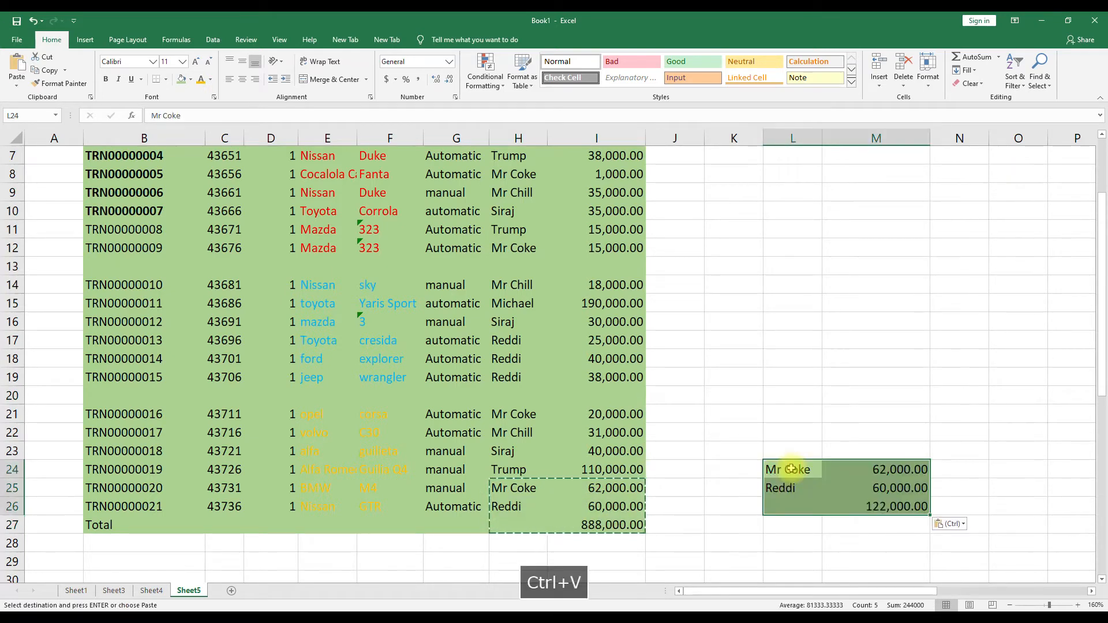
{"action": "key", "text": "ctrl"}
{"action": "key", "text": "v"}
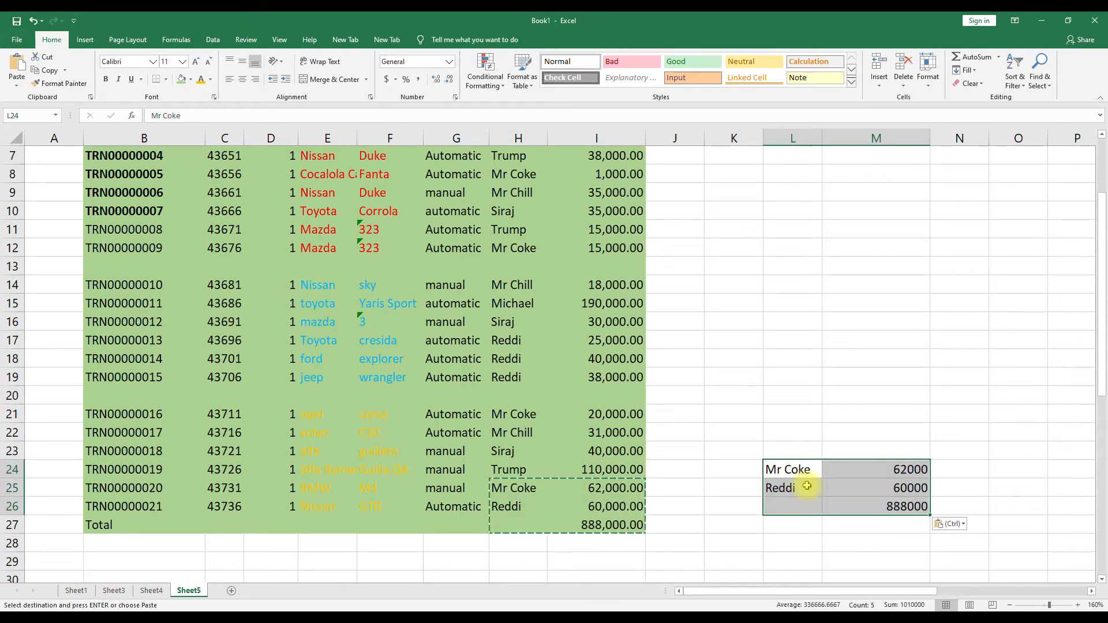
Copy the range H25:I27 and paste it at L27 as values only using the Paste Special options
{"action": "left_click_drag", "start_coordinate": [513, 487], "coordinate": [607, 512]}
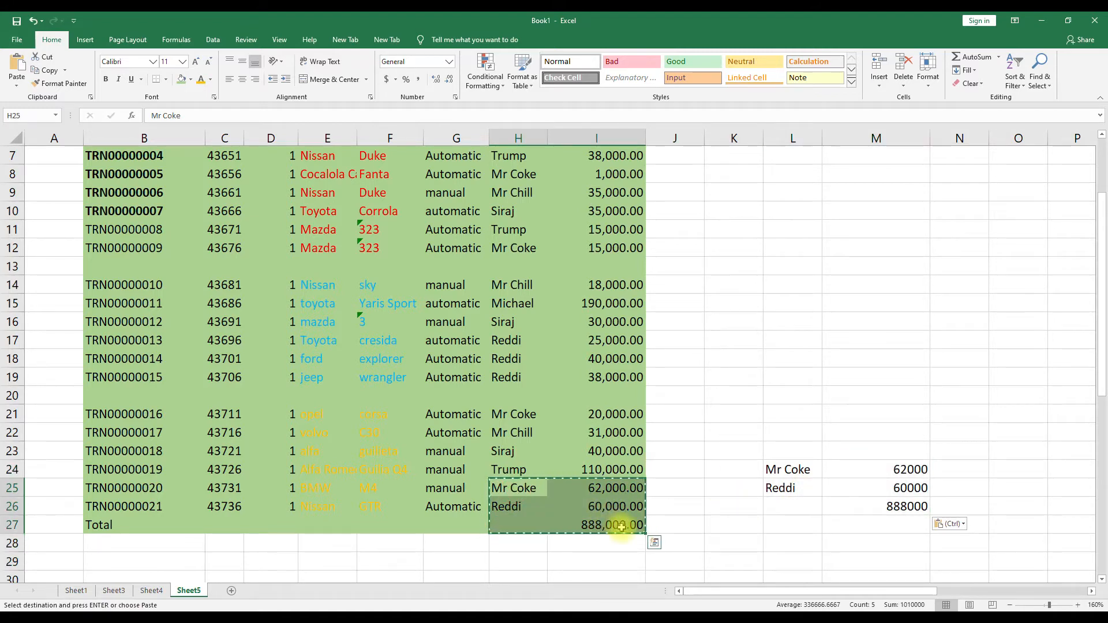
{"action": "key", "text": "ctrl+c"}
{"action": "scroll", "coordinate": [626, 524], "scroll_direction": "down", "scroll_amount": 5}
{"action": "scroll", "coordinate": [737, 435], "scroll_direction": "up", "scroll_amount": 3}
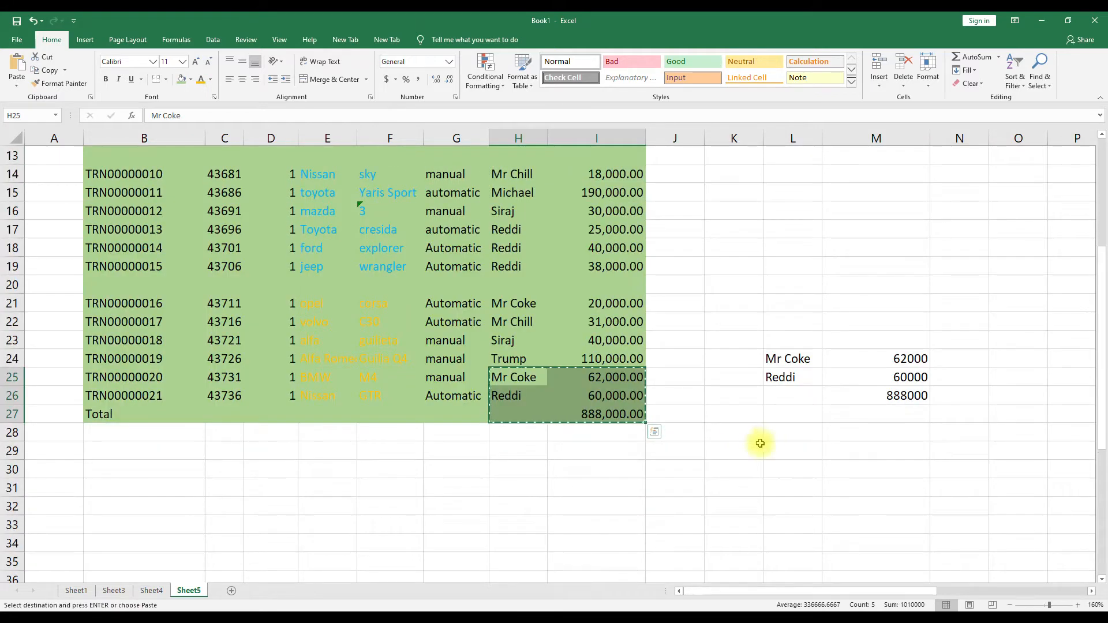
{"action": "right_click", "coordinate": [793, 418]}
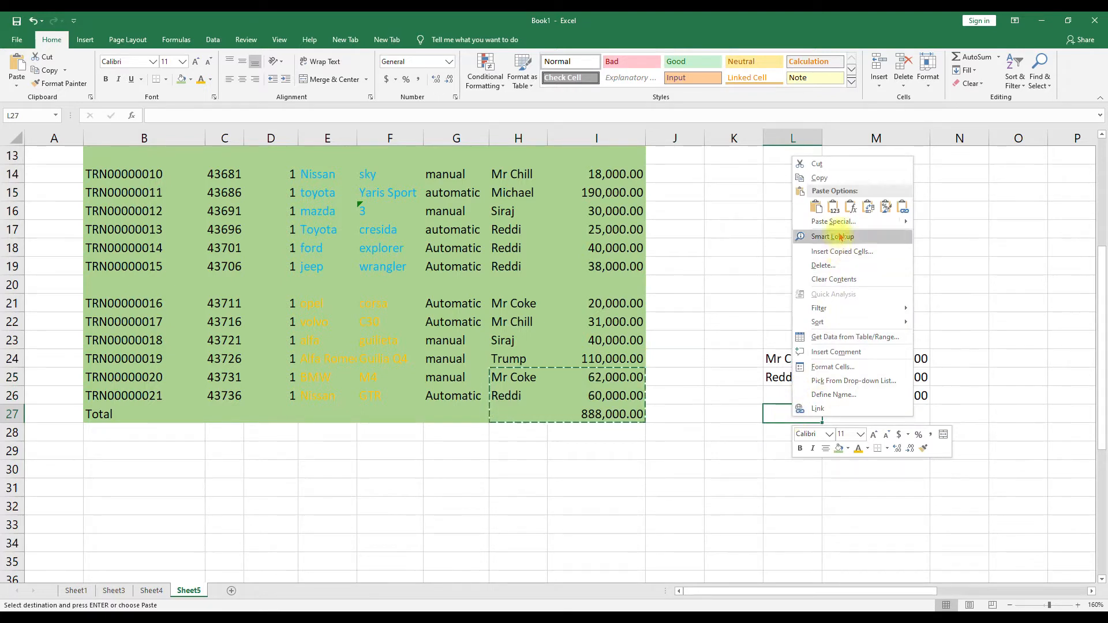
{"action": "left_click", "coordinate": [835, 209]}
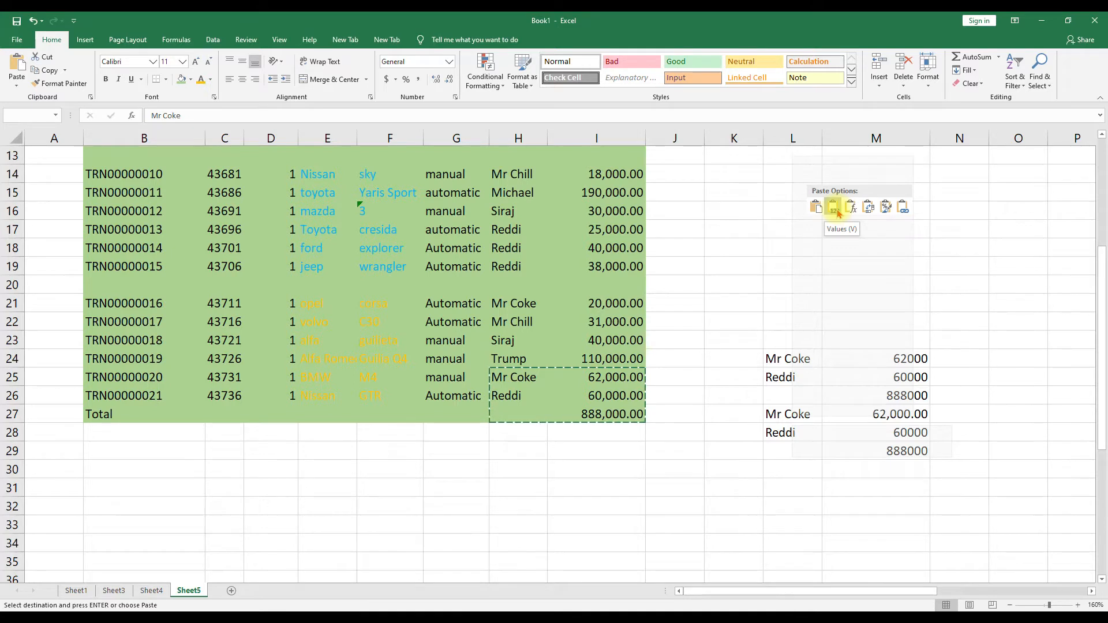
{"action": "mouse_move", "coordinate": [905, 227]}
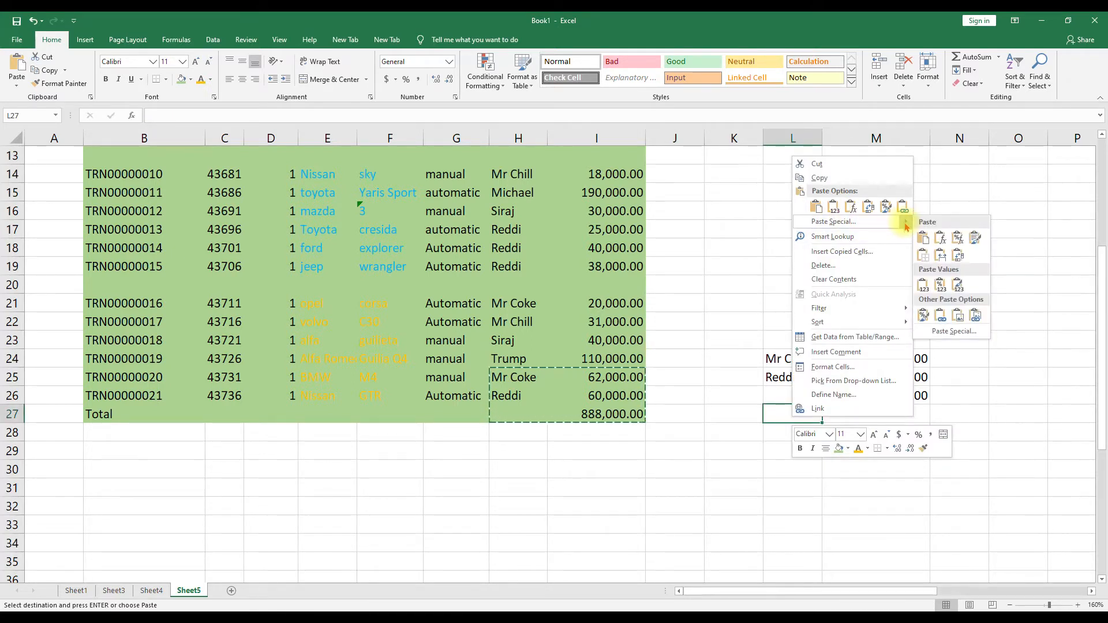
{"action": "left_click", "coordinate": [926, 291]}
Format the pasted amounts in M24:M26 and M28:M29 as numbers with thousands separators and two decimals
{"action": "scroll", "coordinate": [439, 387], "scroll_direction": "up", "scroll_amount": 4}
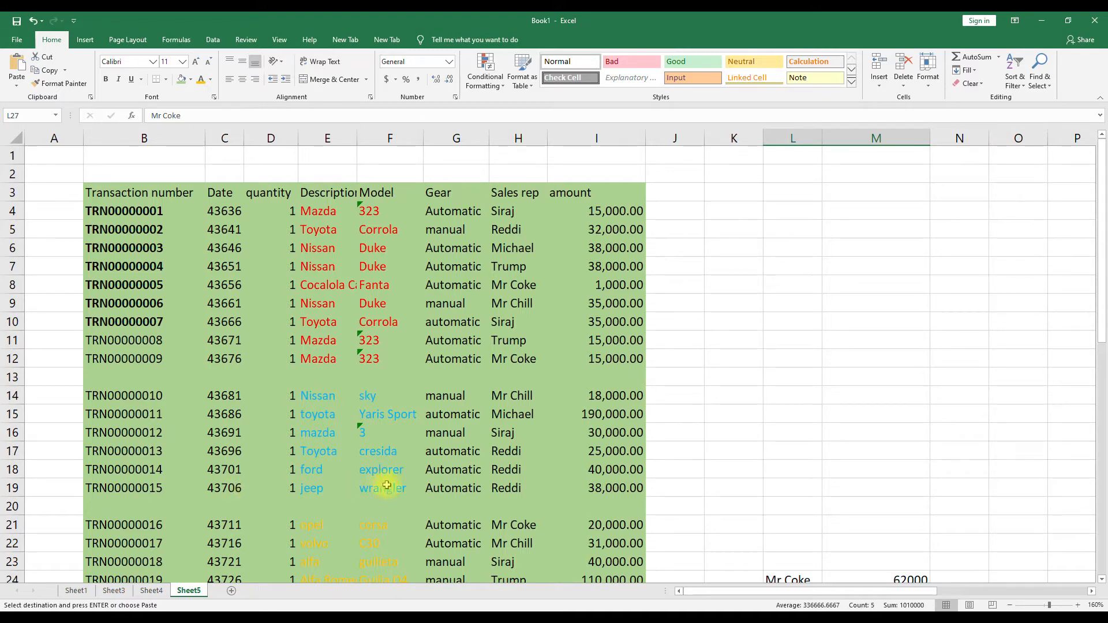
{"action": "scroll", "coordinate": [430, 486], "scroll_direction": "down", "scroll_amount": 6}
{"action": "left_click", "coordinate": [733, 506]}
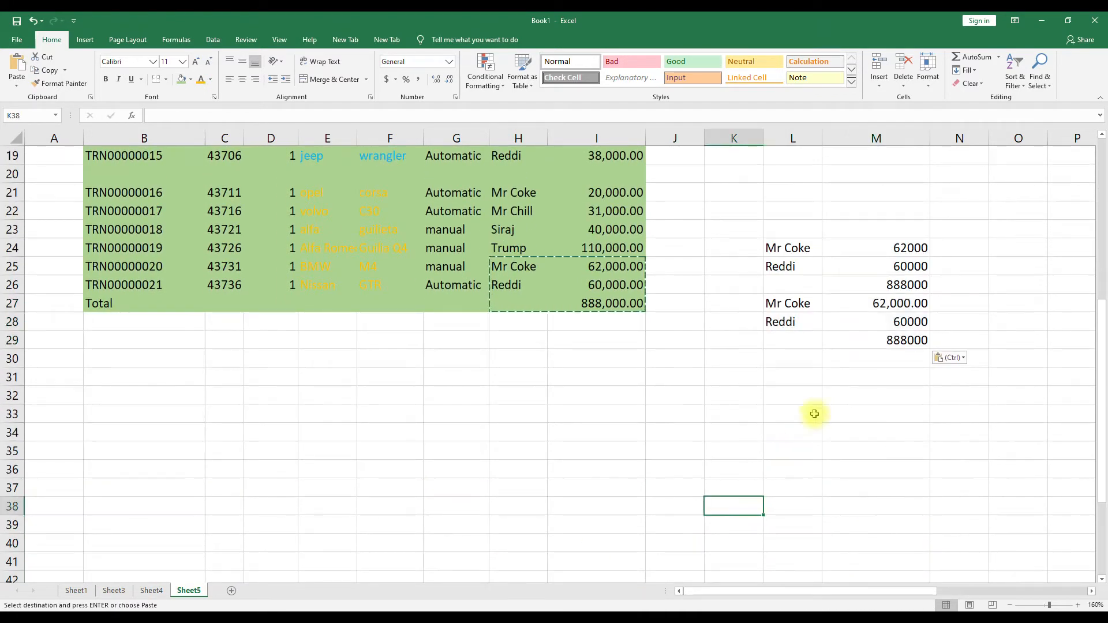
{"action": "scroll", "coordinate": [912, 323], "scroll_direction": "up", "scroll_amount": 2}
{"action": "left_click_drag", "start_coordinate": [911, 359], "coordinate": [913, 396]}
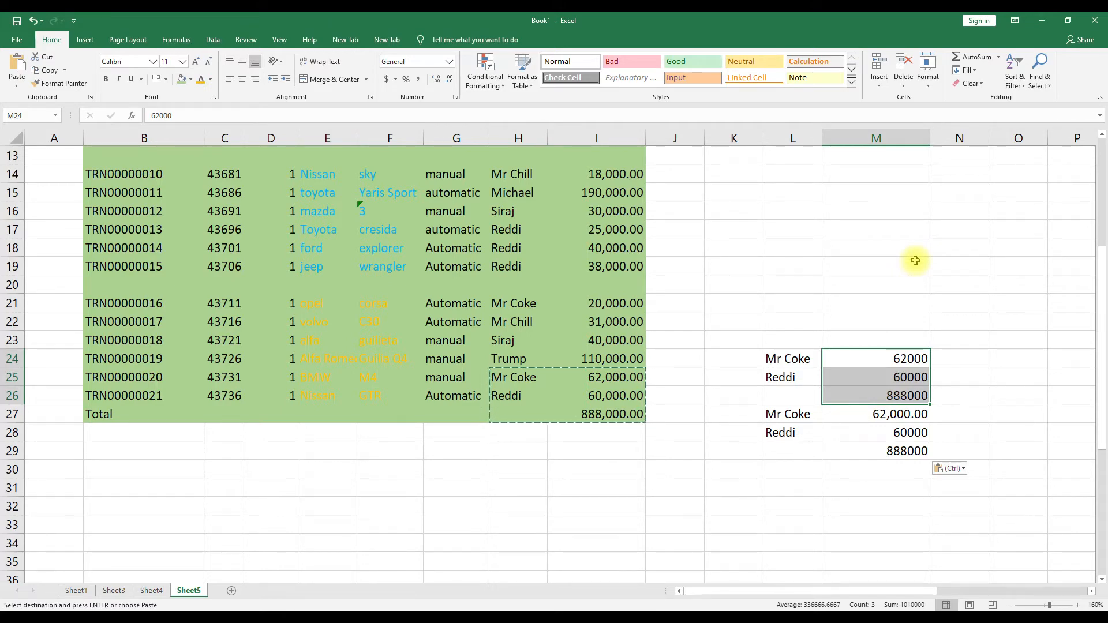
{"action": "key", "text": "ctrl+shift+1"}
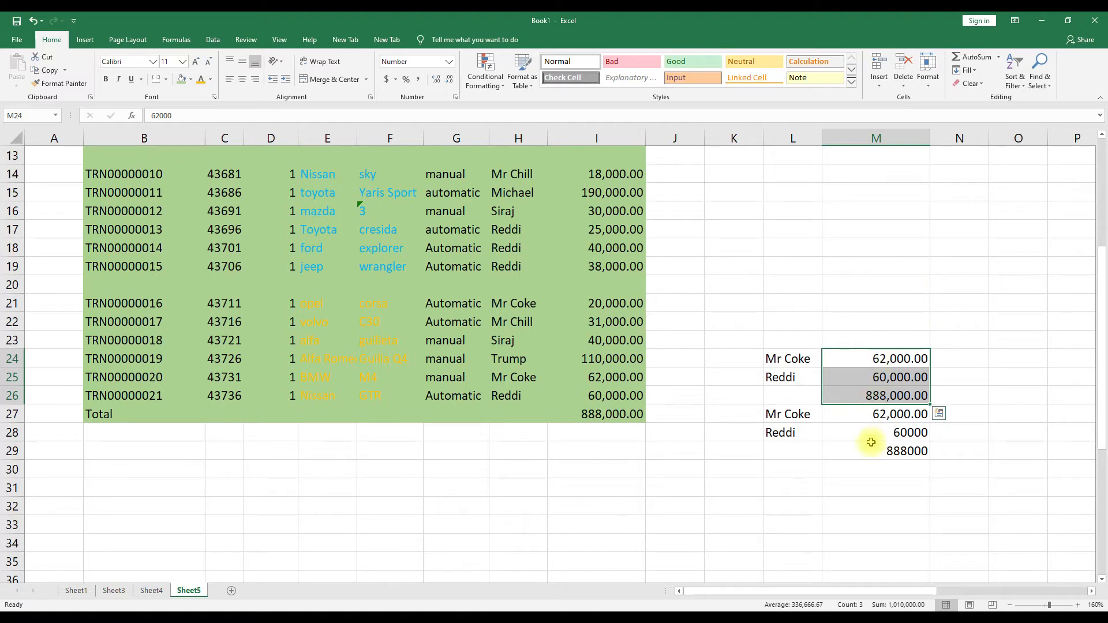
{"action": "left_click_drag", "start_coordinate": [896, 437], "coordinate": [895, 462]}
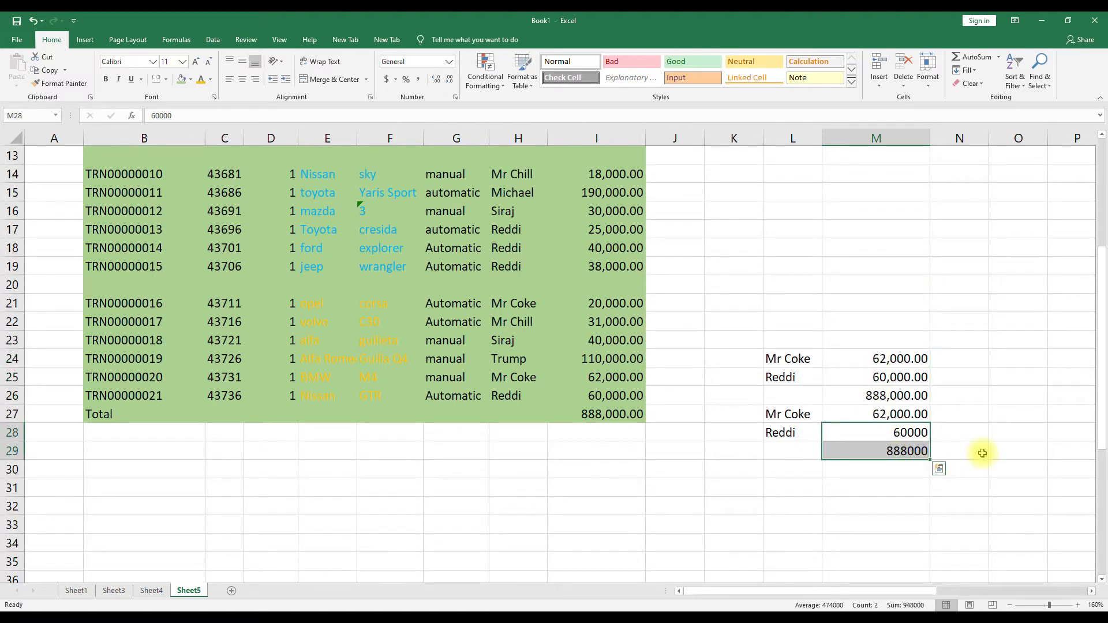
{"action": "key", "text": "ctrl+shift+1"}
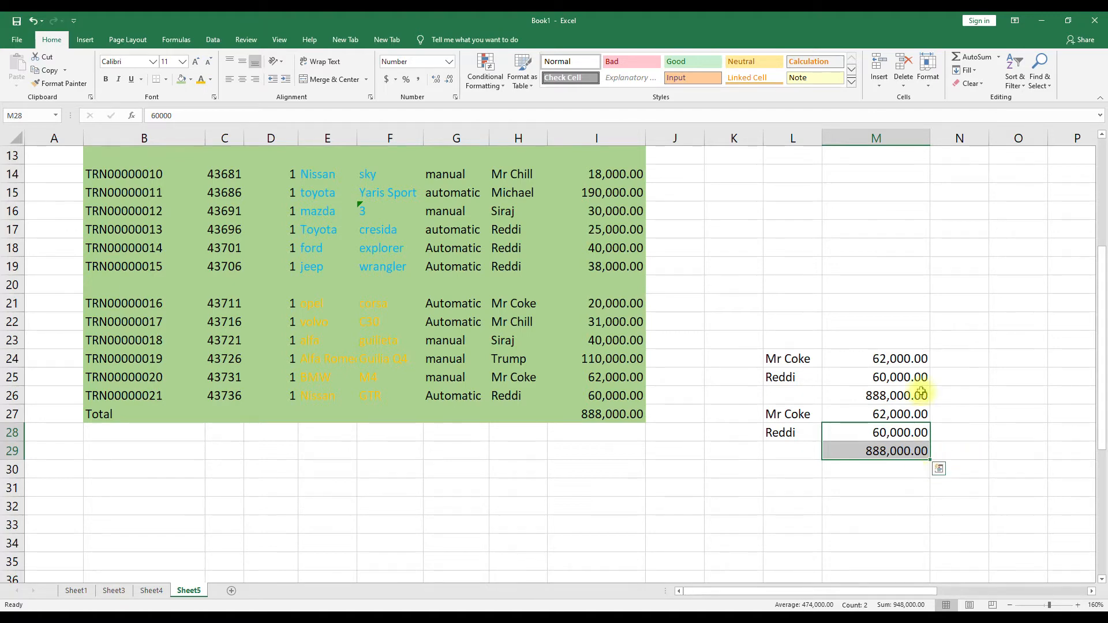
Delete the pasted values in the range K24:M31
{"action": "left_click_drag", "start_coordinate": [720, 359], "coordinate": [891, 482]}
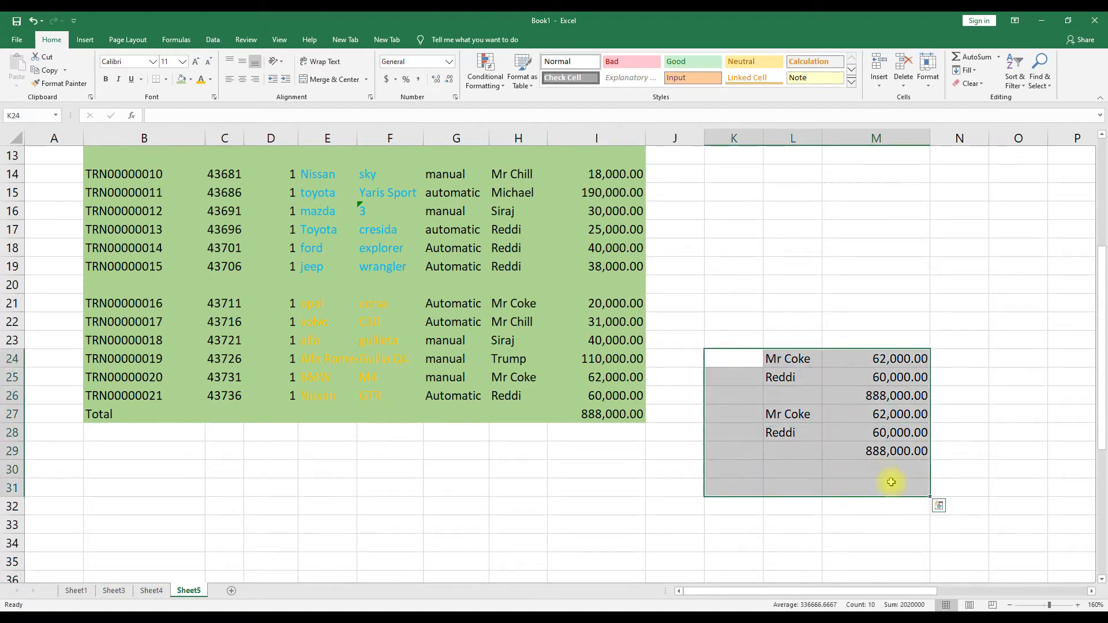
{"action": "key", "text": "Delete"}
{"action": "scroll", "coordinate": [806, 527], "scroll_direction": "up", "scroll_amount": 4}
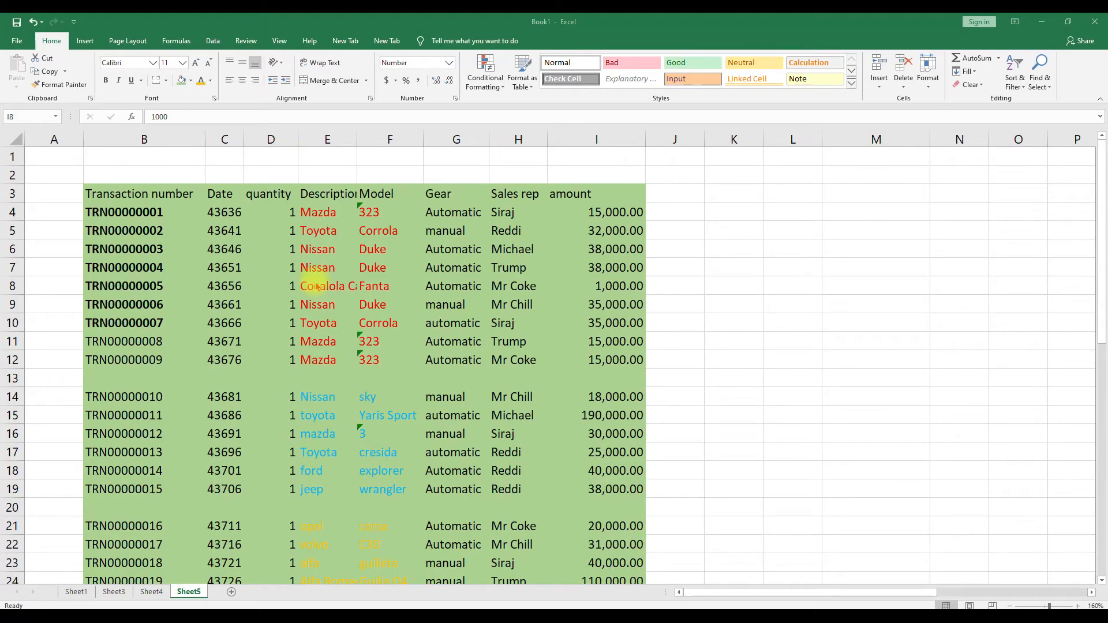
Preview the open Excel windows and switch from Book1 to the Pivot tables.xlsx workbook
{"action": "left_click", "coordinate": [306, 243]}
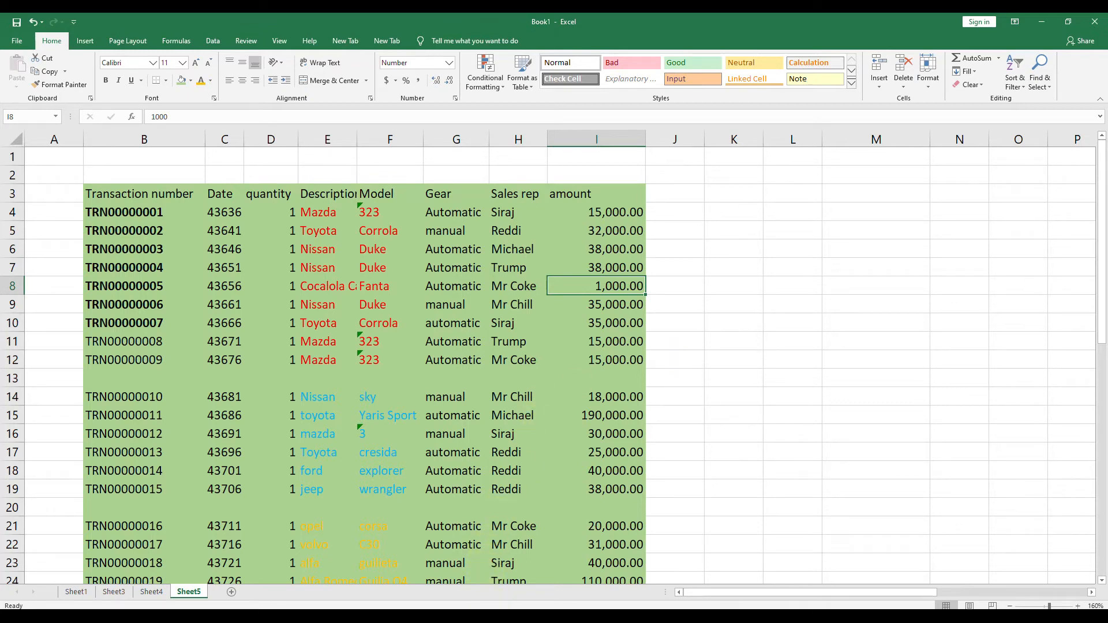
{"action": "mouse_move", "coordinate": [490, 609]}
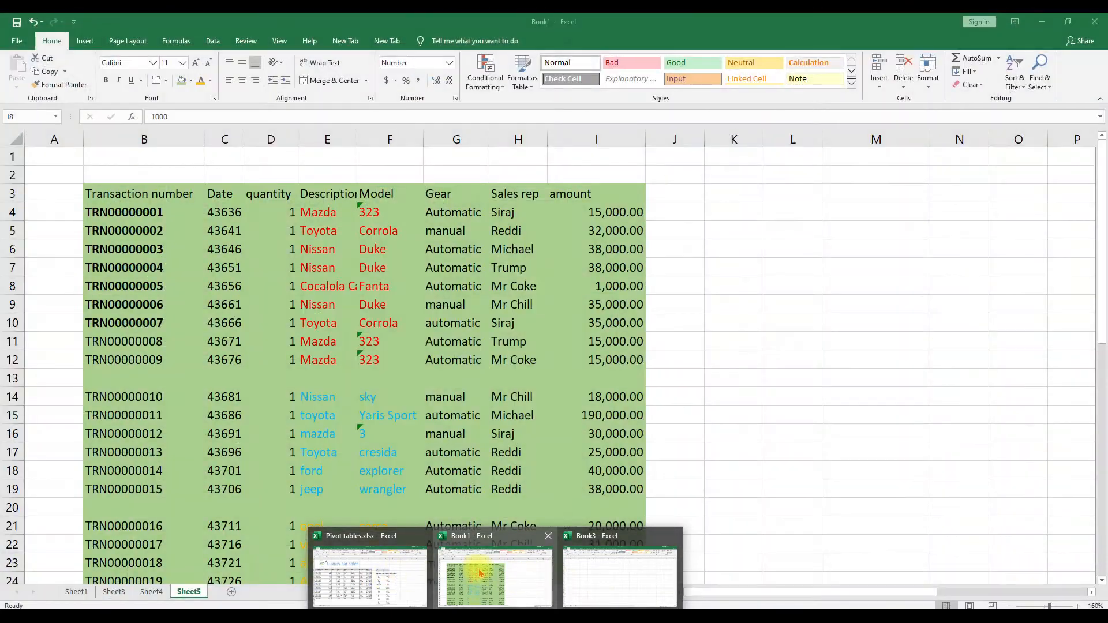
{"action": "left_click", "coordinate": [491, 377]}
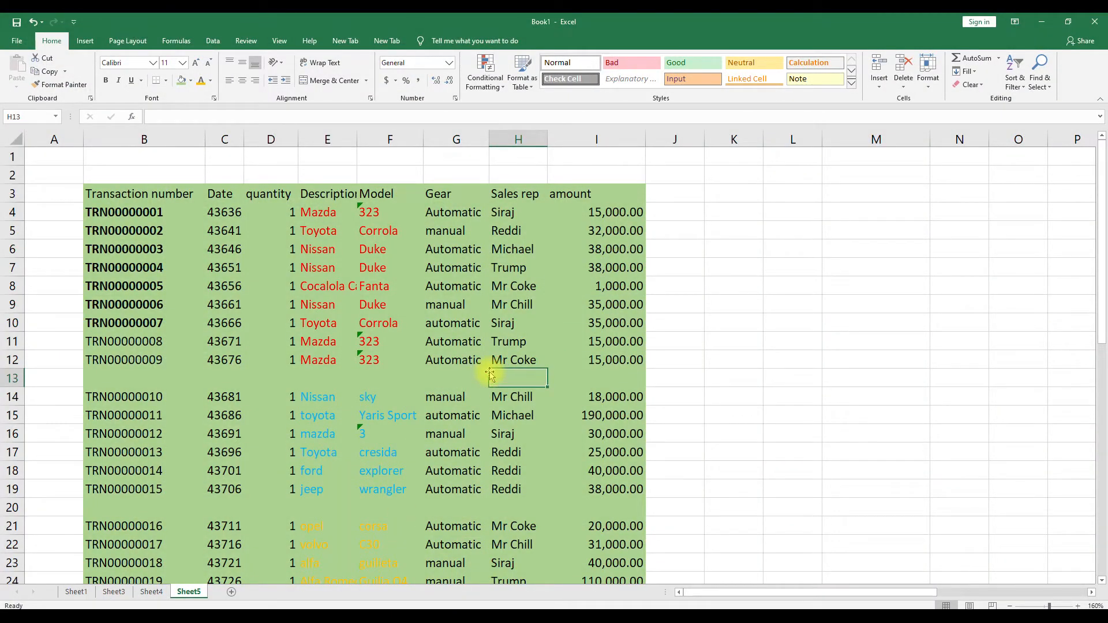
{"action": "key", "text": "alt"}
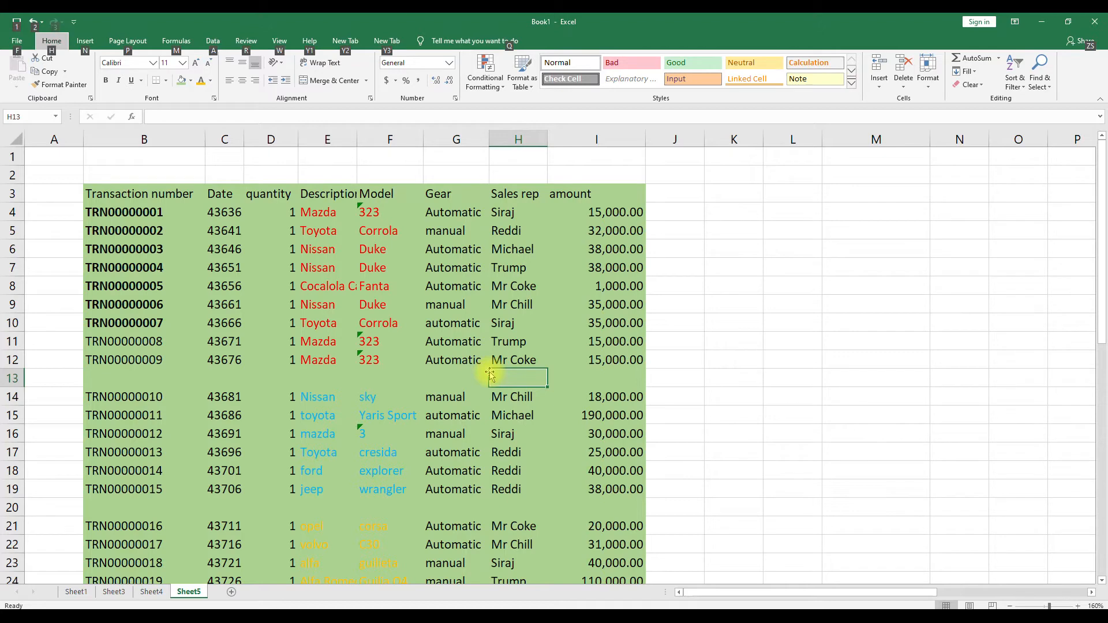
{"action": "key", "text": "alt+Tab"}
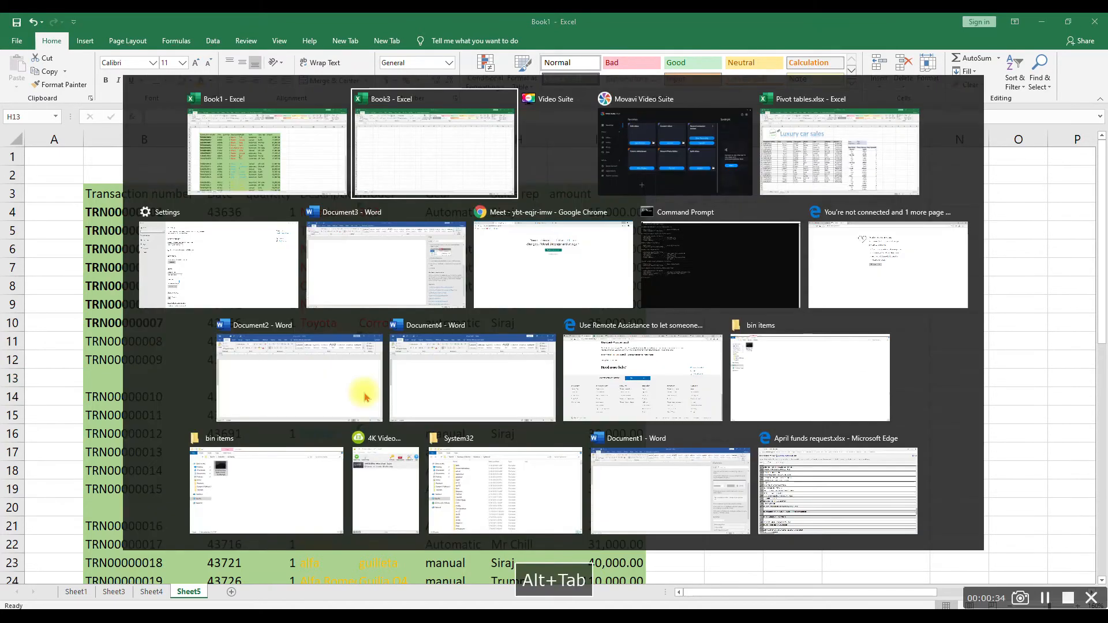
{"action": "key", "text": "Tab"}
{"action": "key", "text": "Tab"}
{"action": "key", "text": "Tab"}
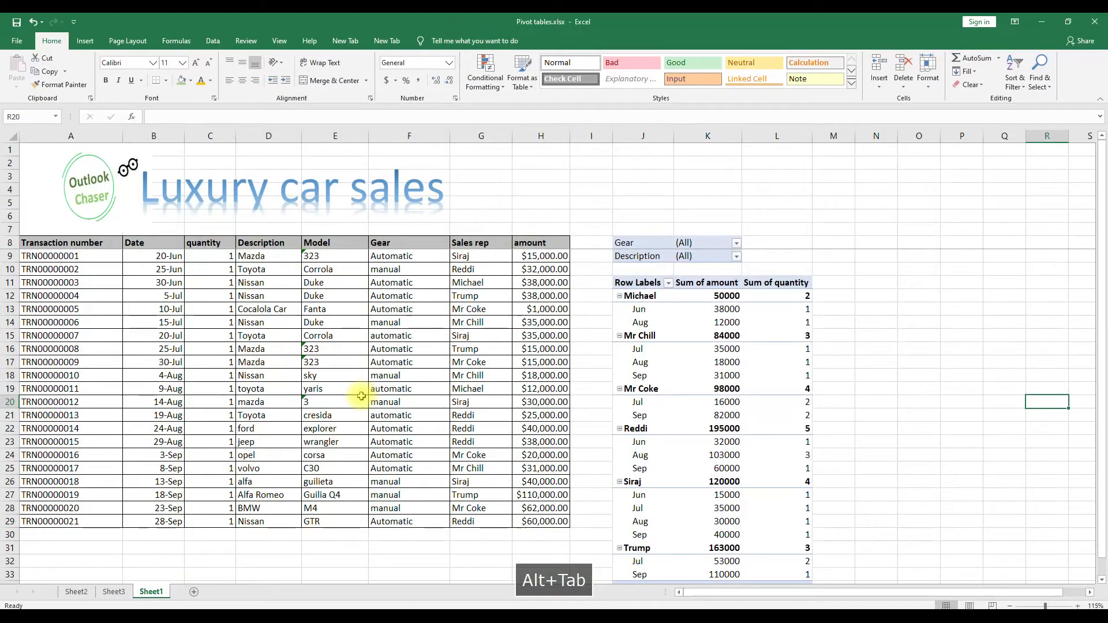
Switch back and forth between the Book1 and Pivot tables.xlsx workbooks, ending on Pivot tables.xlsx
{"action": "key", "text": "alt+Tab"}
{"action": "key", "text": "alt+Tab"}
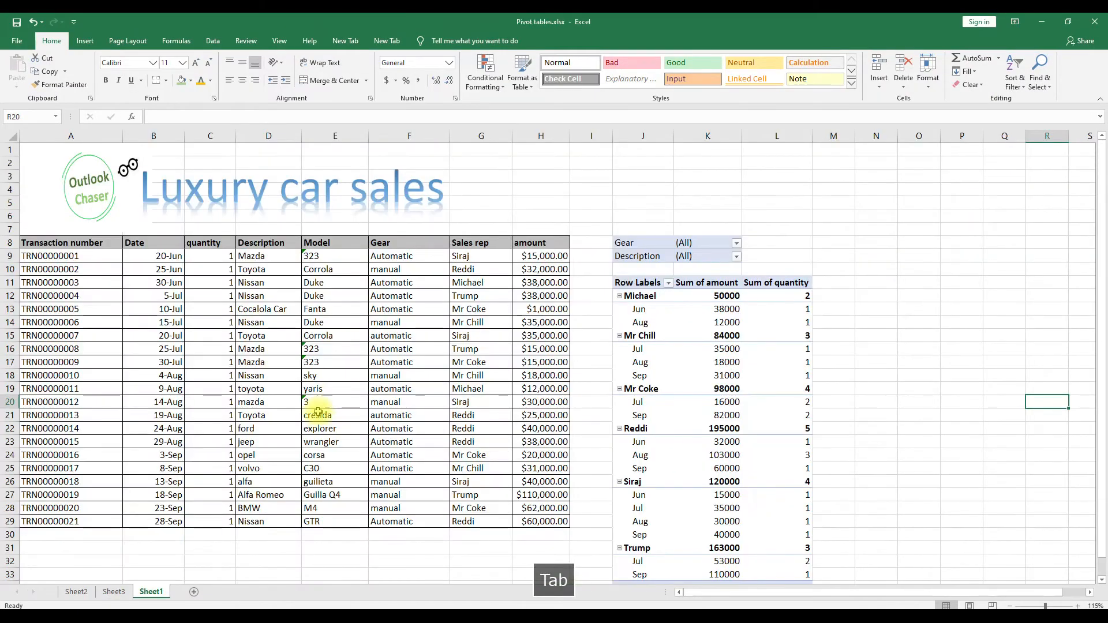
{"action": "key", "text": "alt+Tab"}
{"action": "key", "text": "alt+Tab"}
{"action": "key", "text": "alt+Tab"}
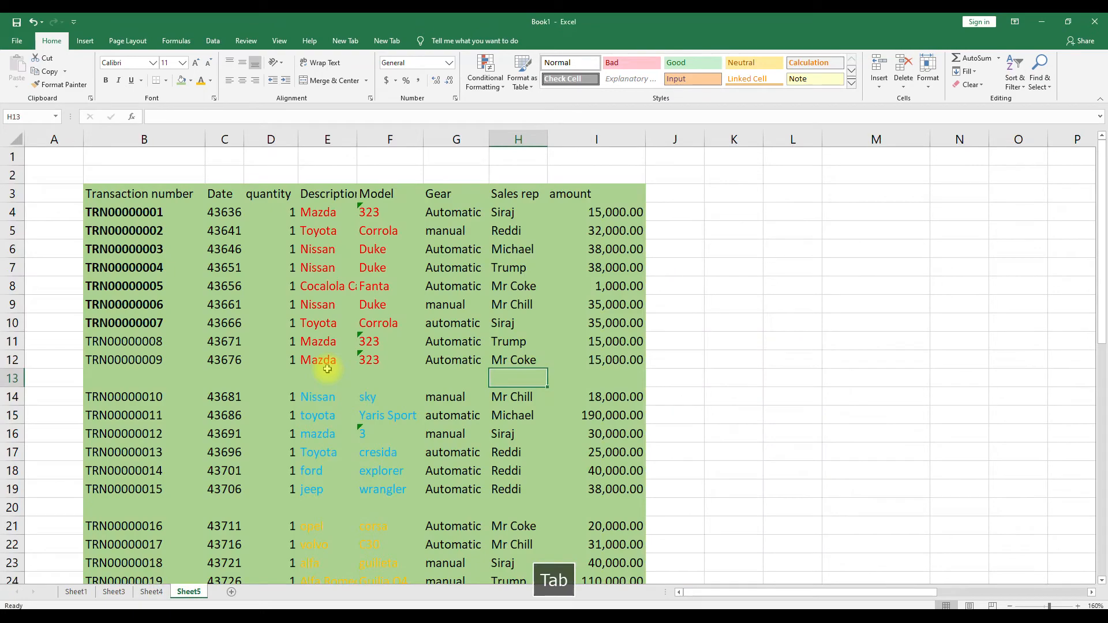
{"action": "key", "text": "alt+Tab"}
{"action": "key", "text": "alt+Tab"}
{"action": "key", "text": "alt+Tab"}
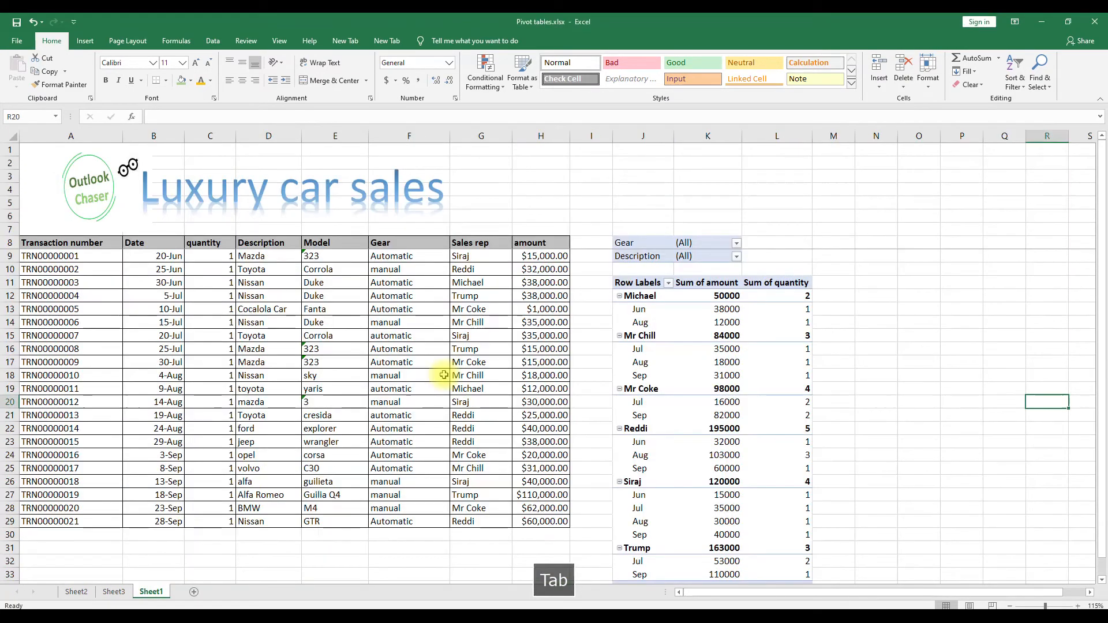
Copy the sales rep in G14 of Pivot tables.xlsx and paste it into cell L15 of Book1
{"action": "left_click", "coordinate": [501, 323]}
{"action": "key", "text": "ctrl+c"}
{"action": "key", "text": "alt+Tab"}
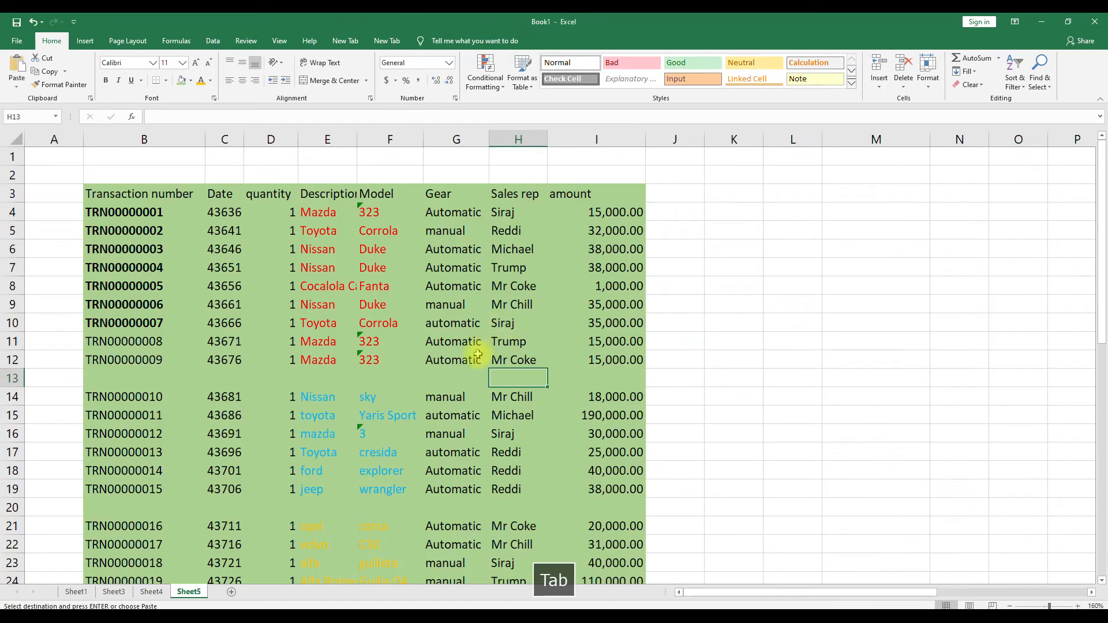
{"action": "left_click", "coordinate": [774, 408]}
{"action": "key", "text": "ctrl+v"}
Copy the amount in I17 of Book1 and paste it into cells O21 and F30 of Pivot tables.xlsx
{"action": "left_click", "coordinate": [617, 460]}
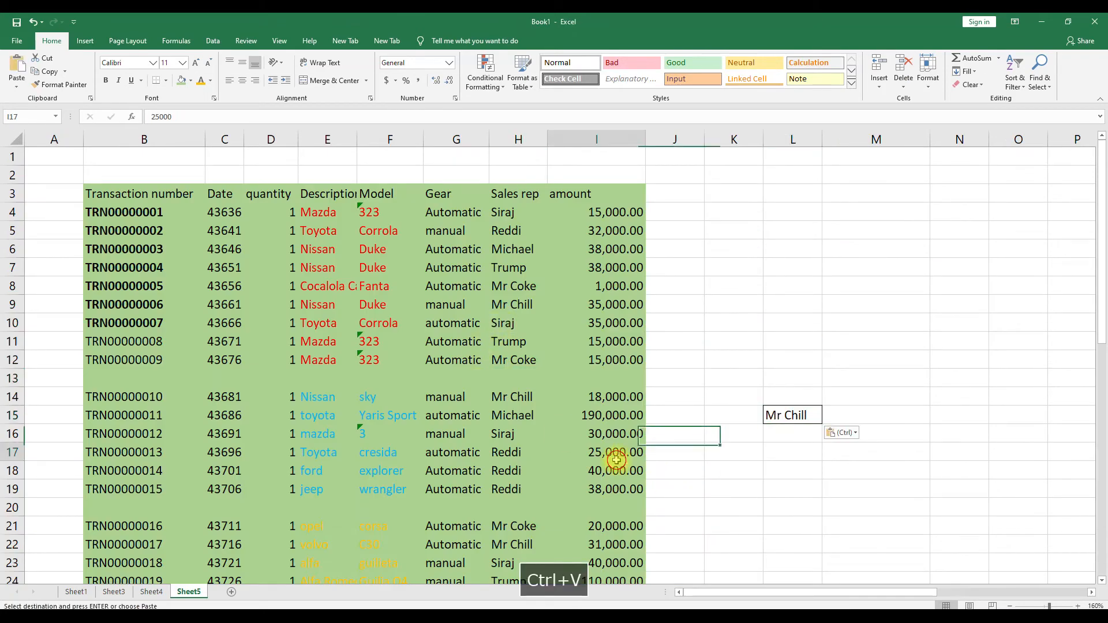
{"action": "key", "text": "ctrl+c"}
{"action": "key", "text": "alt+Tab"}
{"action": "left_click", "coordinate": [902, 415]}
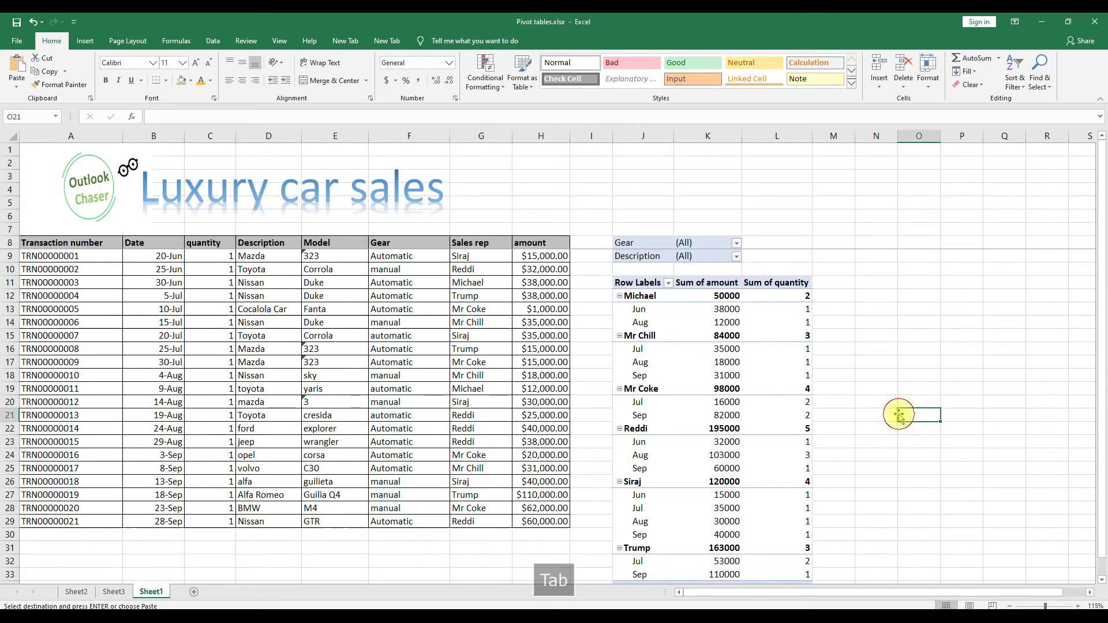
{"action": "key", "text": "ctrl+v"}
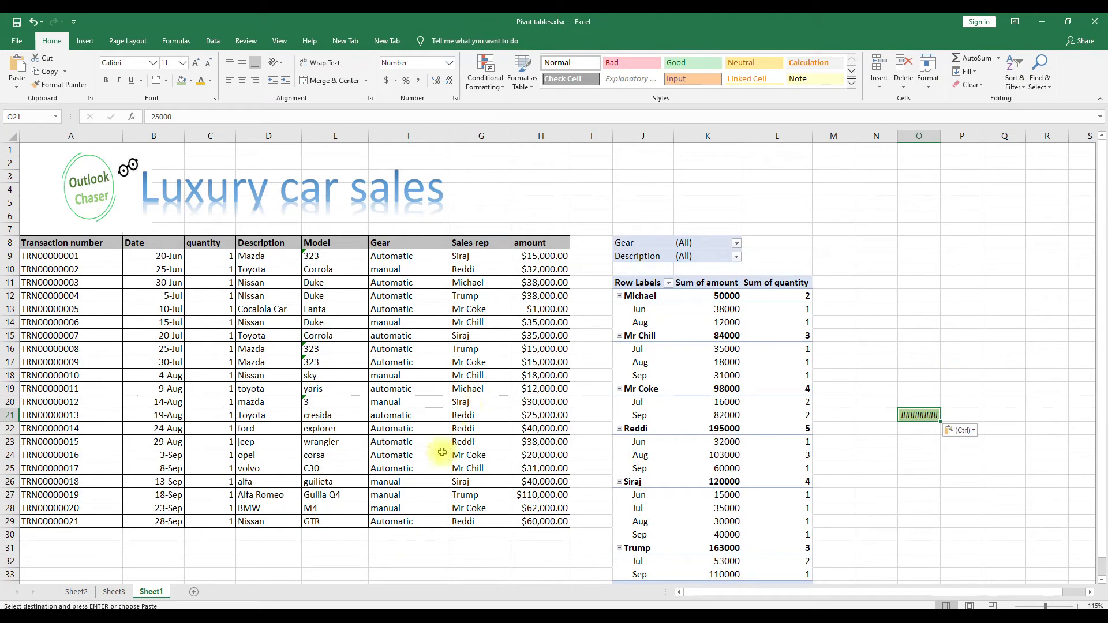
{"action": "left_click", "coordinate": [402, 538]}
{"action": "key", "text": "ctrl+v"}
Switch between Book1 and Pivot tables.xlsx to view the copied and pasted cells, finishing at G29 in Book1
{"action": "key", "text": "alt+Tab"}
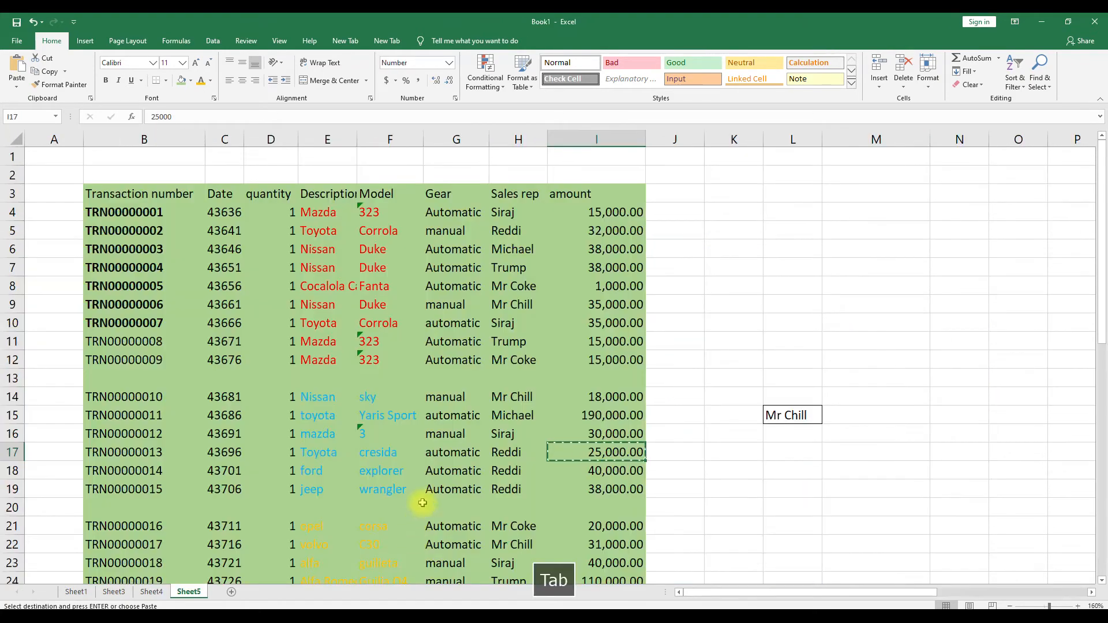
{"action": "scroll", "coordinate": [539, 374], "scroll_direction": "down", "scroll_amount": 4}
{"action": "key", "text": "alt+Tab"}
{"action": "key", "text": "alt+Tab"}
{"action": "key", "text": "alt+Tab"}
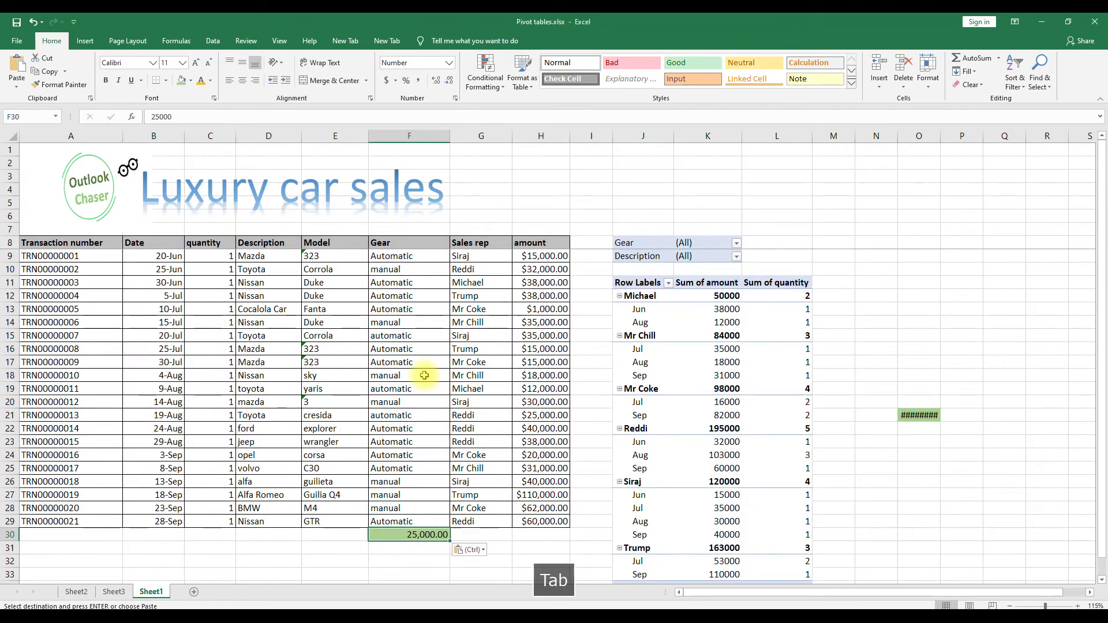
{"action": "key", "text": "alt+Tab"}
{"action": "left_click", "coordinate": [448, 454]}
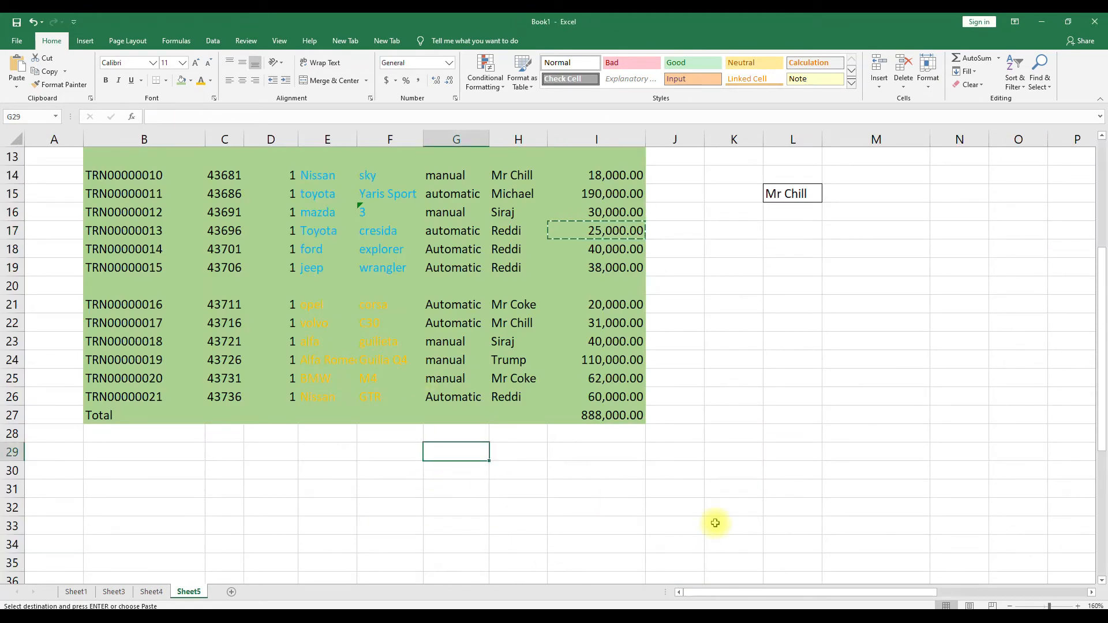
Browse all open windows in Task View and return to the Book1 workbook
{"action": "key", "text": "super+Tab"}
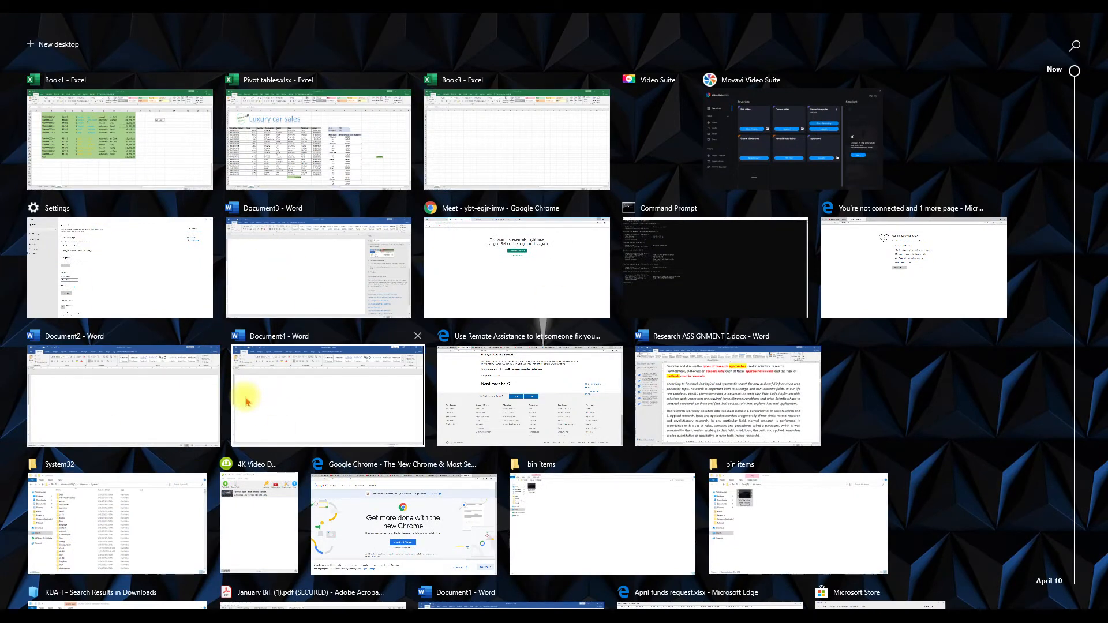
{"action": "key", "text": "Up"}
{"action": "key", "text": "Up"}
{"action": "key", "text": "Down"}
{"action": "key", "text": "Up"}
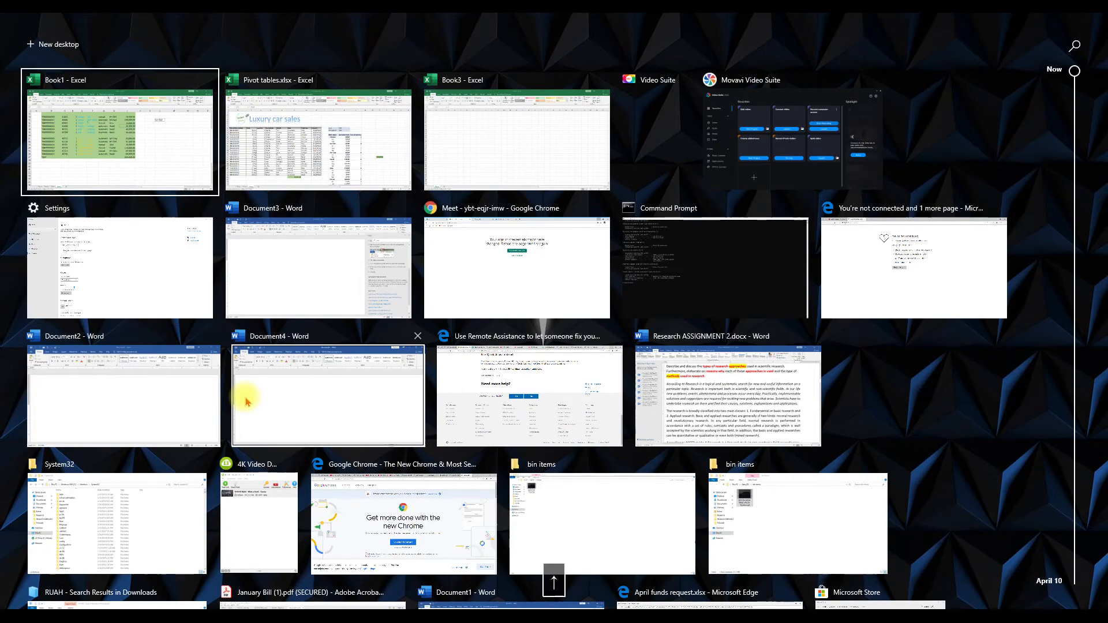
{"action": "scroll", "coordinate": [245, 402], "scroll_direction": "down", "scroll_amount": 2}
{"action": "scroll", "coordinate": [245, 403], "scroll_direction": "down", "scroll_amount": 2}
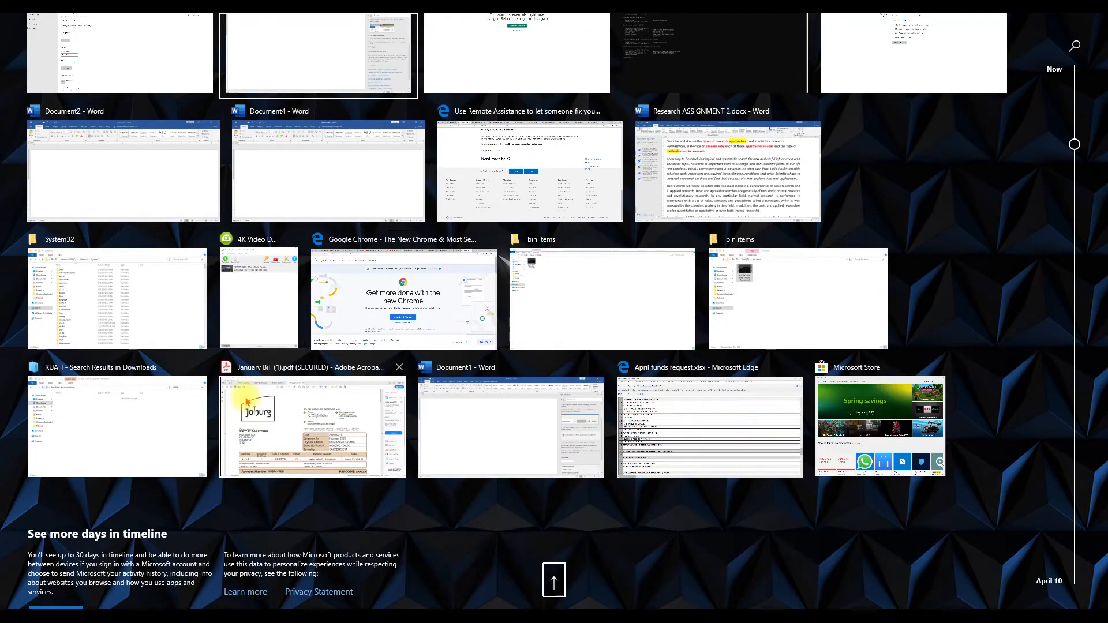
{"action": "scroll", "coordinate": [245, 403], "scroll_direction": "up", "scroll_amount": 3}
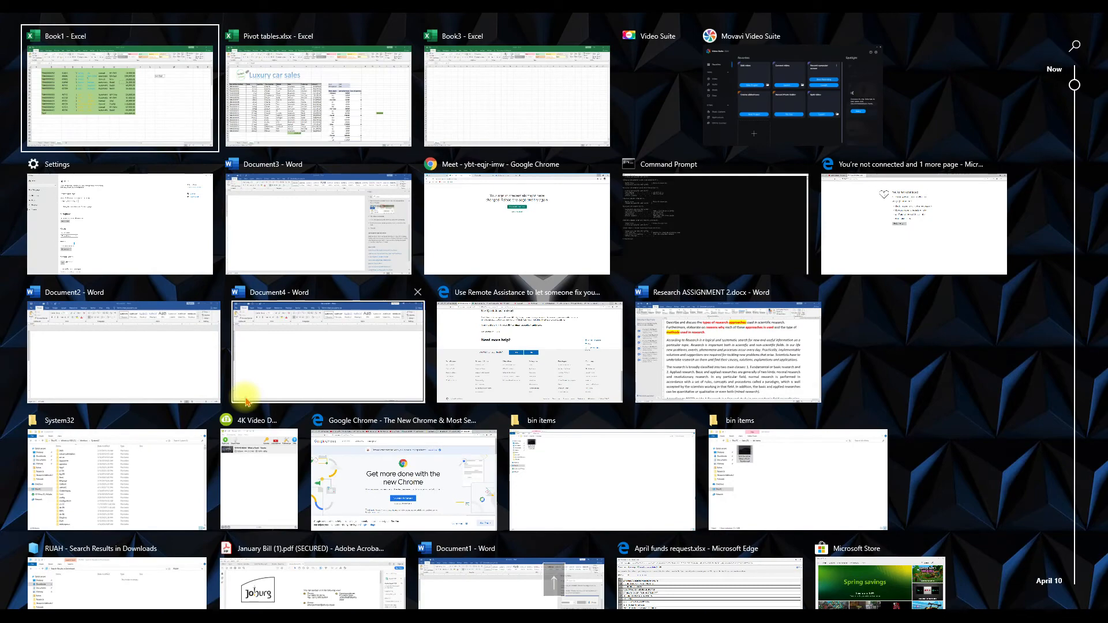
{"action": "key", "text": "Escape"}
Delete the contents of L12:L16, including the pasted sales rep, in Book1
{"action": "left_click", "coordinate": [516, 359]}
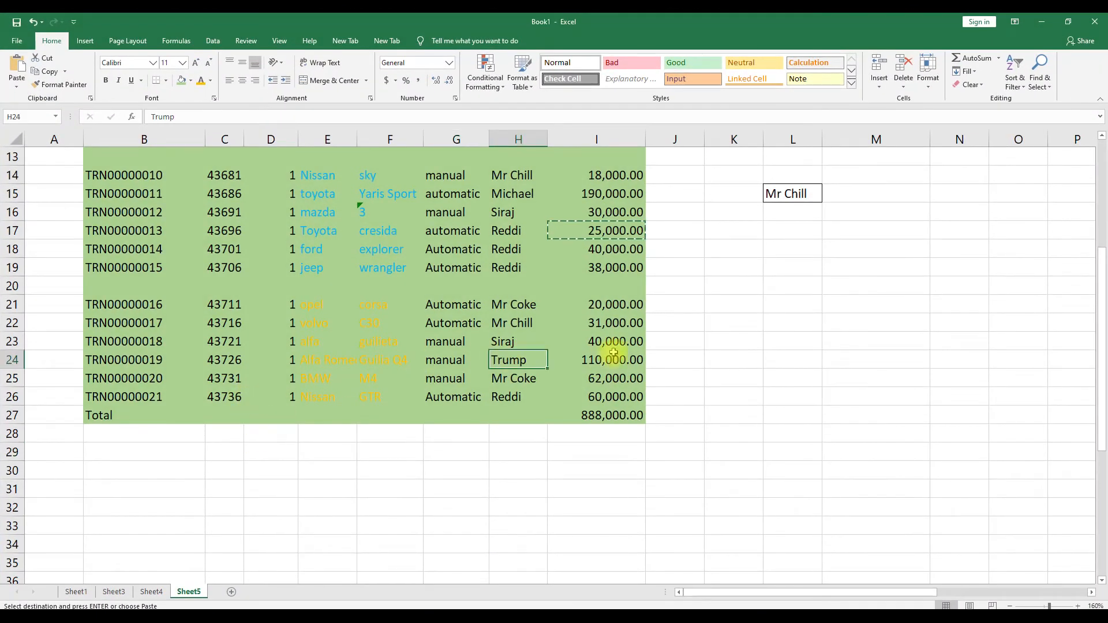
{"action": "left_click", "coordinate": [612, 358]}
{"action": "left_click", "coordinate": [816, 208]}
{"action": "scroll", "coordinate": [816, 207], "scroll_direction": "up", "scroll_amount": 4}
{"action": "left_click_drag", "start_coordinate": [777, 361], "coordinate": [779, 445]}
{"action": "key", "text": "Delete"}
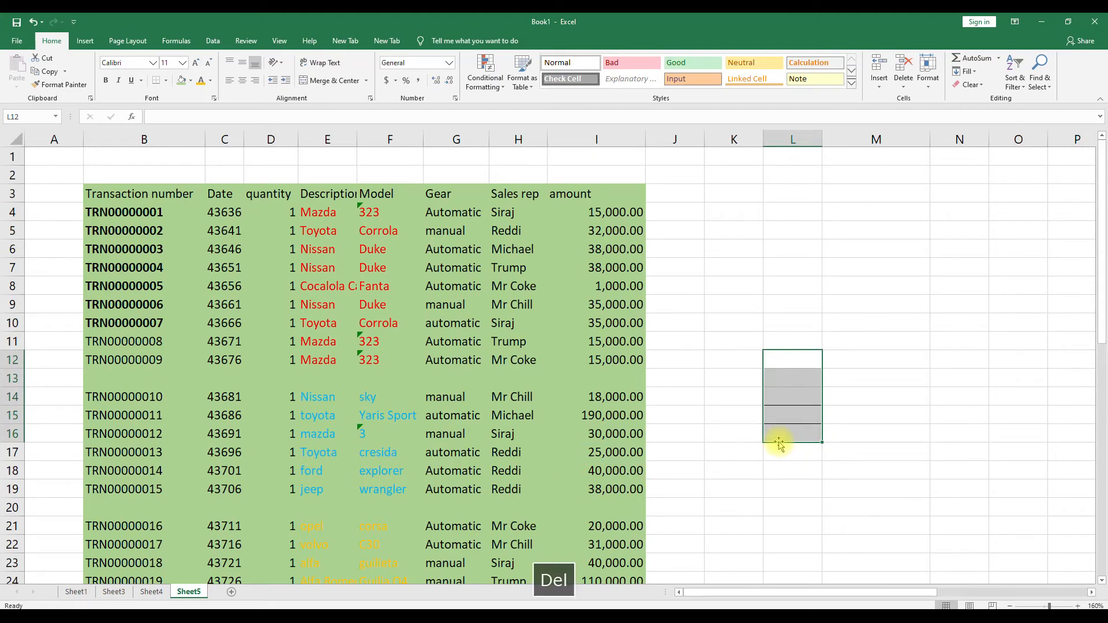
Switch back and forth between Book1 and Pivot tables.xlsx, finishing in Book1 with cell G12 selected
{"action": "key", "text": "alt+Tab"}
{"action": "key", "text": "alt+Tab"}
{"action": "key", "text": "alt+Tab"}
{"action": "key", "text": "alt+Tab"}
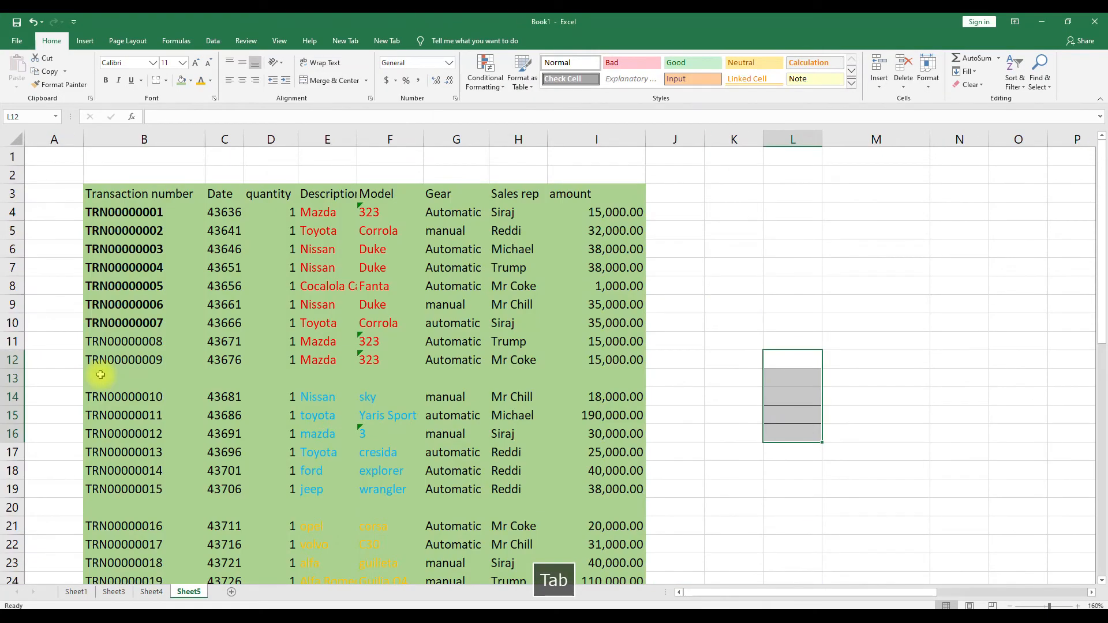
{"action": "key", "text": "alt+Tab"}
{"action": "key", "text": "alt+Tab"}
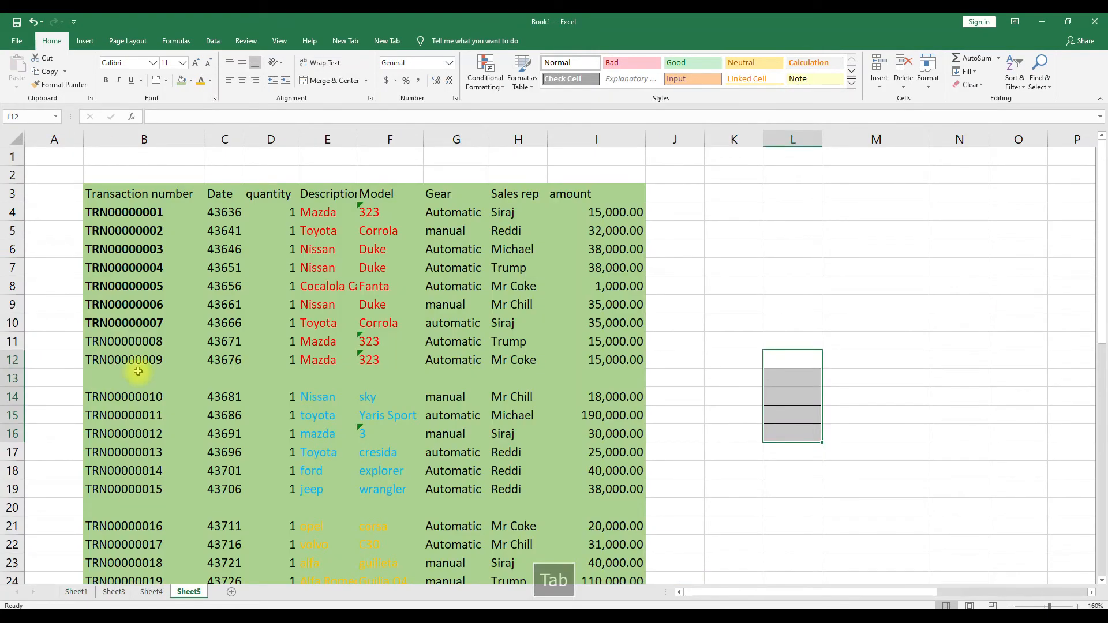
{"action": "key", "text": "alt+Tab"}
{"action": "key", "text": "alt+Tab"}
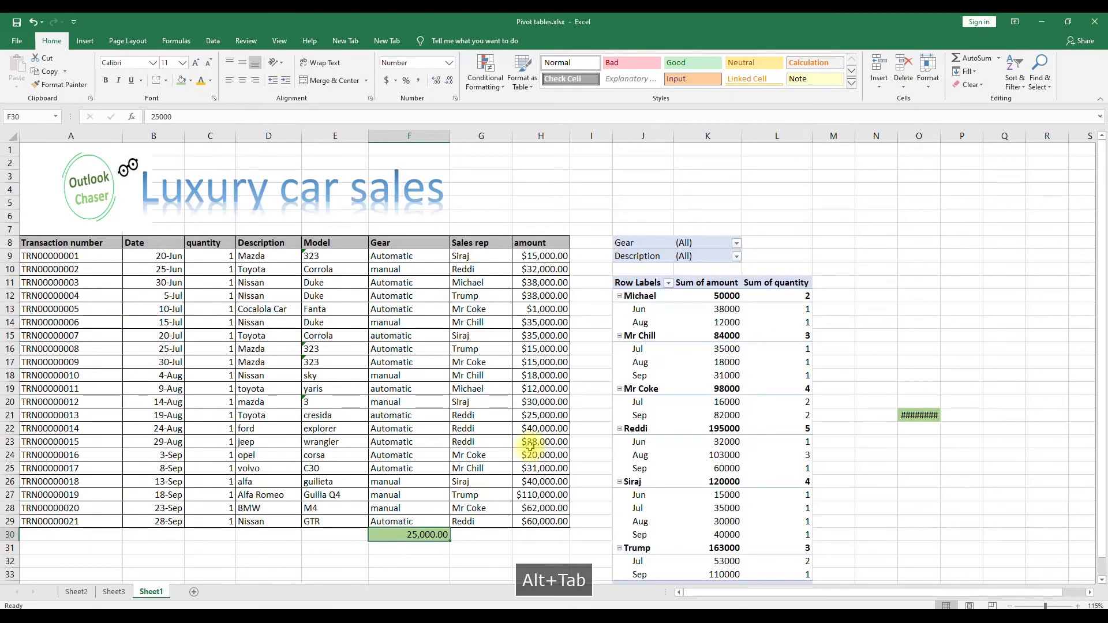
{"action": "key", "text": "alt+Tab"}
{"action": "left_click", "coordinate": [464, 355]}
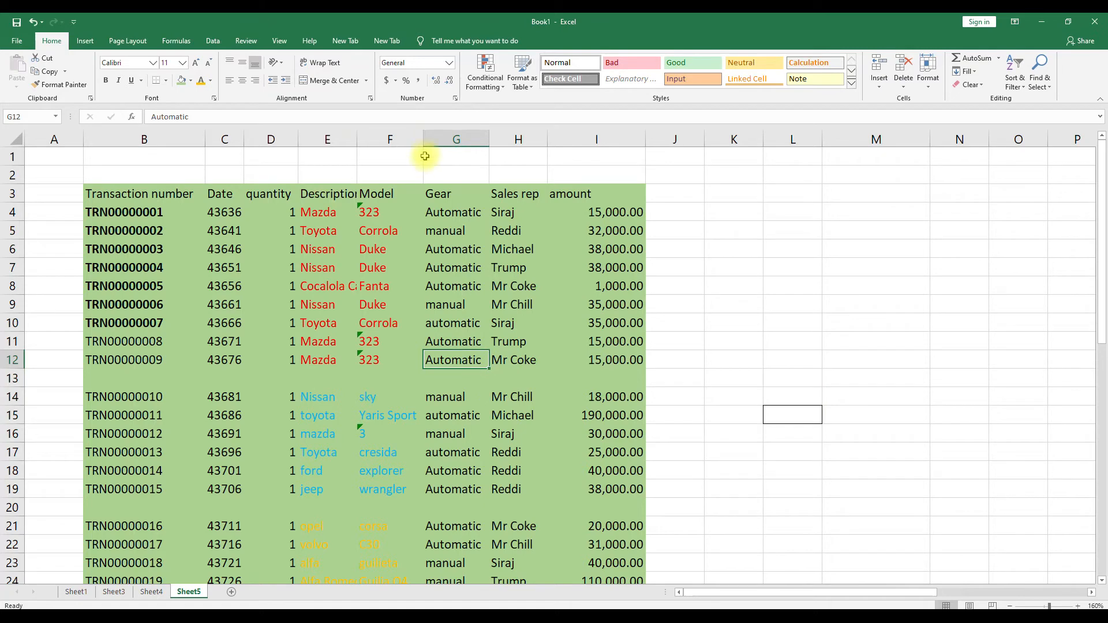
Cycle forward through all the open windows in the window switcher until Book1 is highlighted again
{"action": "key", "text": "alt+Tab"}
{"action": "key", "text": "alt+Tab"}
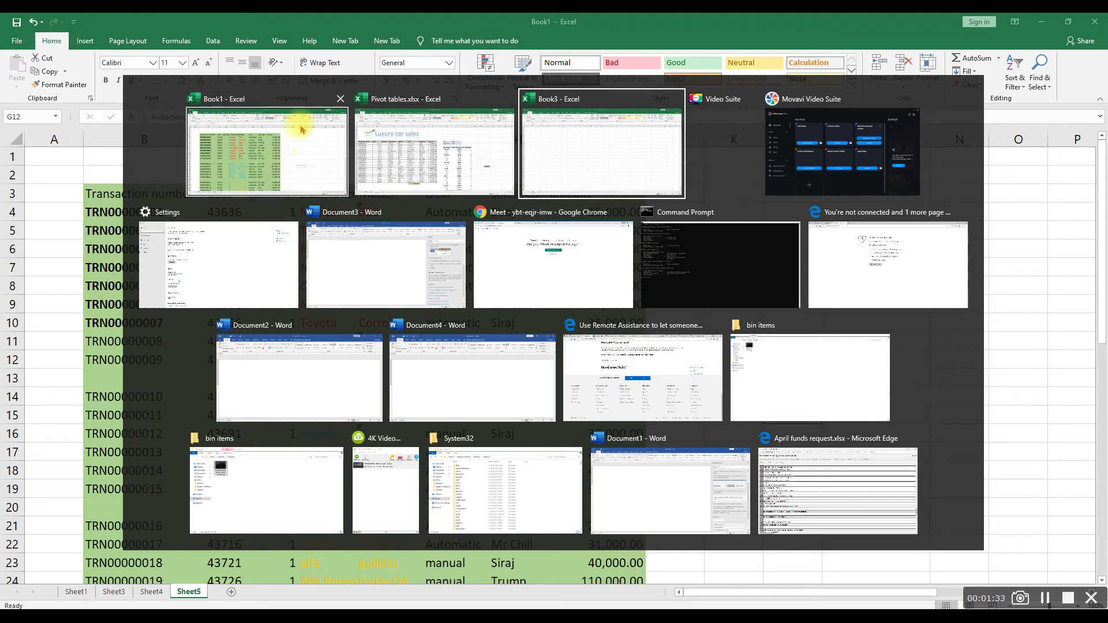
{"action": "key", "text": "alt+Tab"}
{"action": "key", "text": "alt+Tab"}
{"action": "key", "text": "alt+Tab"}
{"action": "key", "text": "alt+Tab"}
{"action": "key", "text": "alt+Tab"}
{"action": "key", "text": "alt+Tab"}
{"action": "key", "text": "alt+Tab"}
{"action": "key", "text": "alt+Tab"}
{"action": "key", "text": "alt+Tab"}
{"action": "key", "text": "alt+Tab"}
{"action": "key", "text": "alt+Tab"}
{"action": "key", "text": "alt+Tab"}
{"action": "key", "text": "alt+Tab"}
{"action": "key", "text": "alt+Tab"}
{"action": "key", "text": "alt+Tab"}
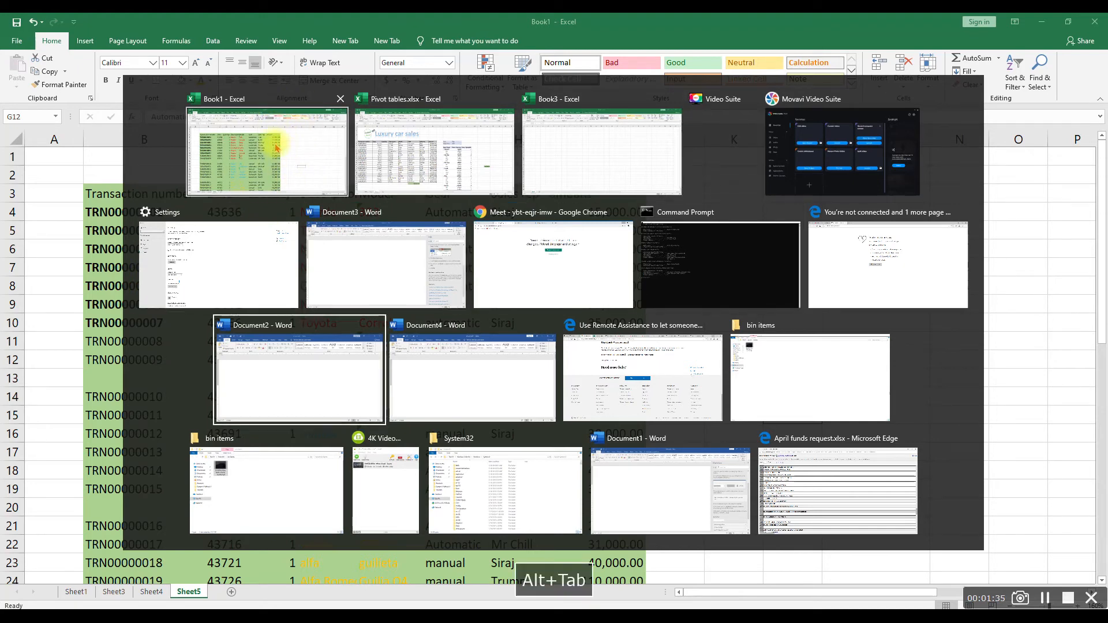
{"action": "key", "text": "alt+Tab"}
{"action": "key", "text": "alt+Tab"}
{"action": "key", "text": "alt+Tab"}
{"action": "key", "text": "alt+Tab"}
{"action": "key", "text": "alt+Tab"}
{"action": "key", "text": "alt+Tab"}
{"action": "key", "text": "alt+Tab"}
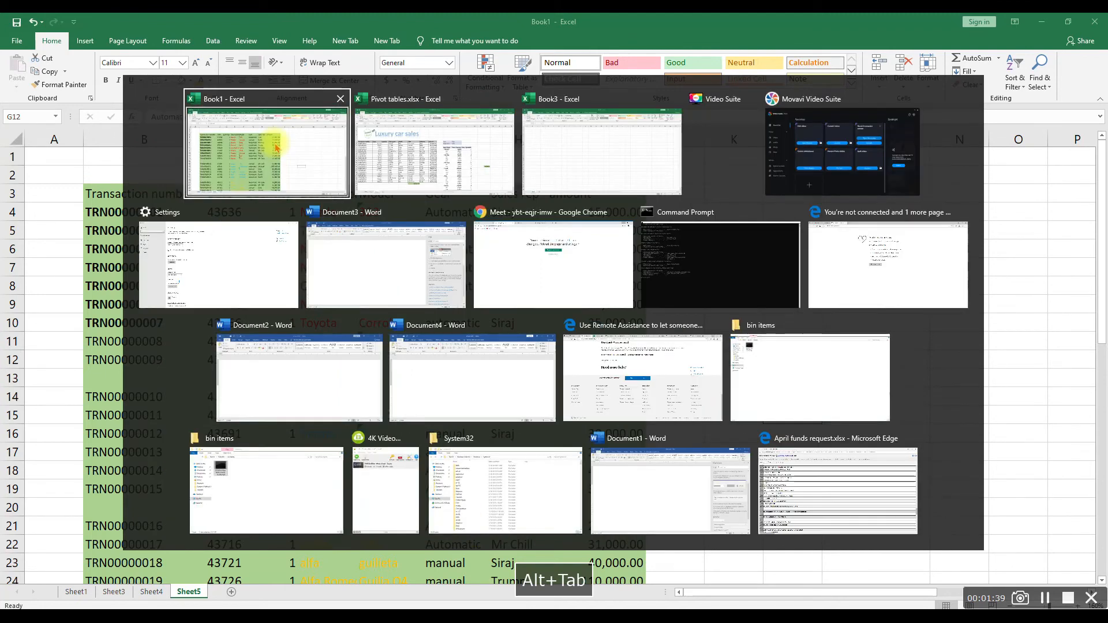
Advance the window switcher highlight to Book3 and step it backward to return to Book1
{"action": "key", "text": "alt+Tab"}
{"action": "key", "text": "alt+Tab"}
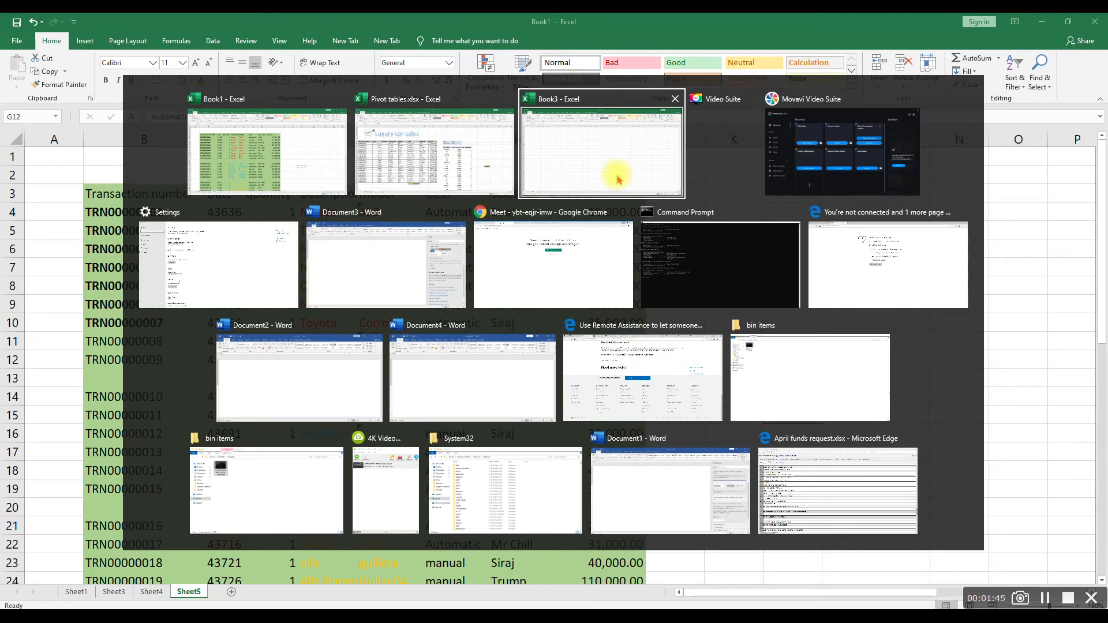
{"action": "key", "text": "alt+shift+Tab"}
{"action": "key", "text": "alt+shift+Tab"}
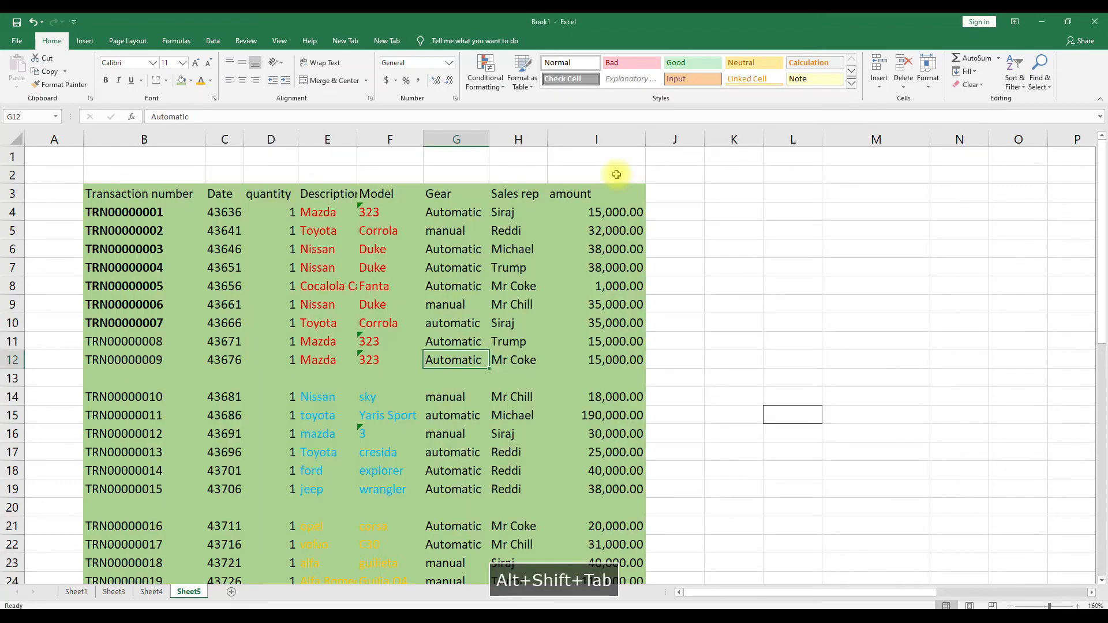
Switch to Pivot tables.xlsx, advance the window highlight to Book3 and reverse it to stay in Pivot tables.xlsx
{"action": "key", "text": "alt+Tab"}
{"action": "key", "text": "alt+Tab"}
{"action": "key", "text": "alt+Tab"}
{"action": "key", "text": "alt+Tab"}
{"action": "key", "text": "alt+shift+Tab"}
{"action": "key", "text": "alt+Tab"}
{"action": "key", "text": "alt+Tab"}
{"action": "key", "text": "alt+Tab"}
{"action": "key", "text": "alt+Tab"}
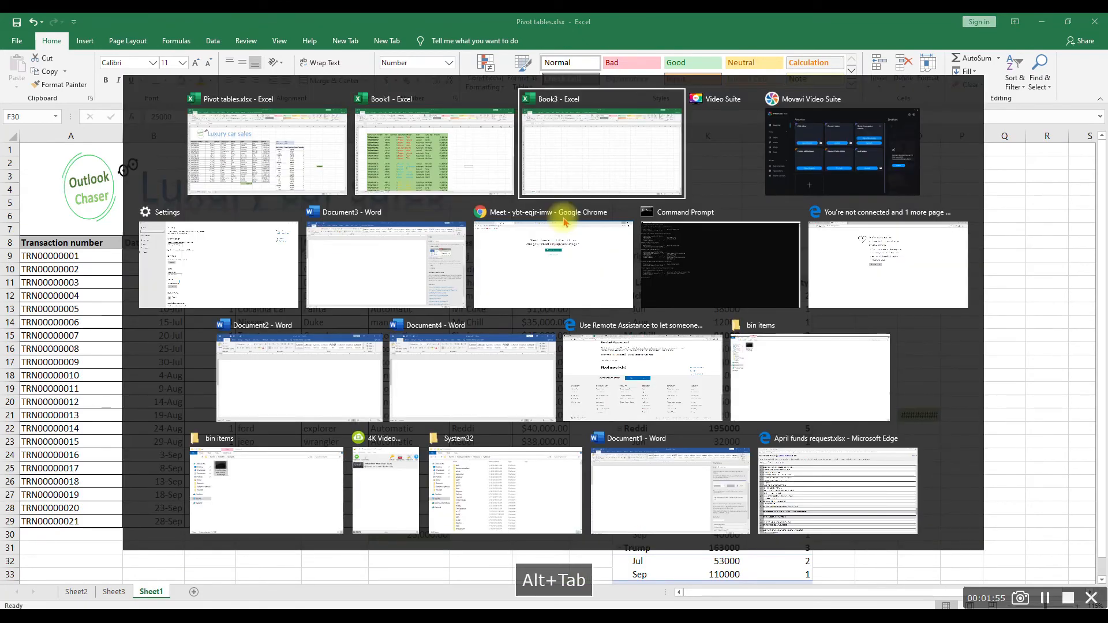
{"action": "key", "text": "alt+shift+Tab"}
{"action": "key", "text": "alt+shift+Tab"}
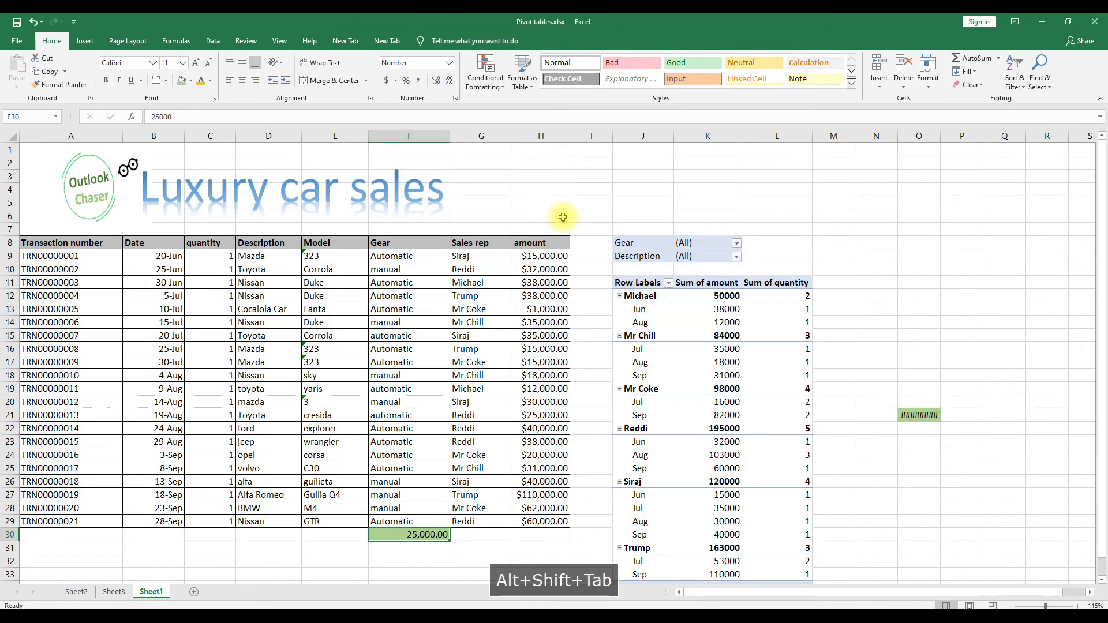
Move the window highlight from Pivot tables.xlsx to Book3 and back, and finish by switching to Book1
{"action": "key", "text": "alt+Tab"}
{"action": "key", "text": "alt+Tab"}
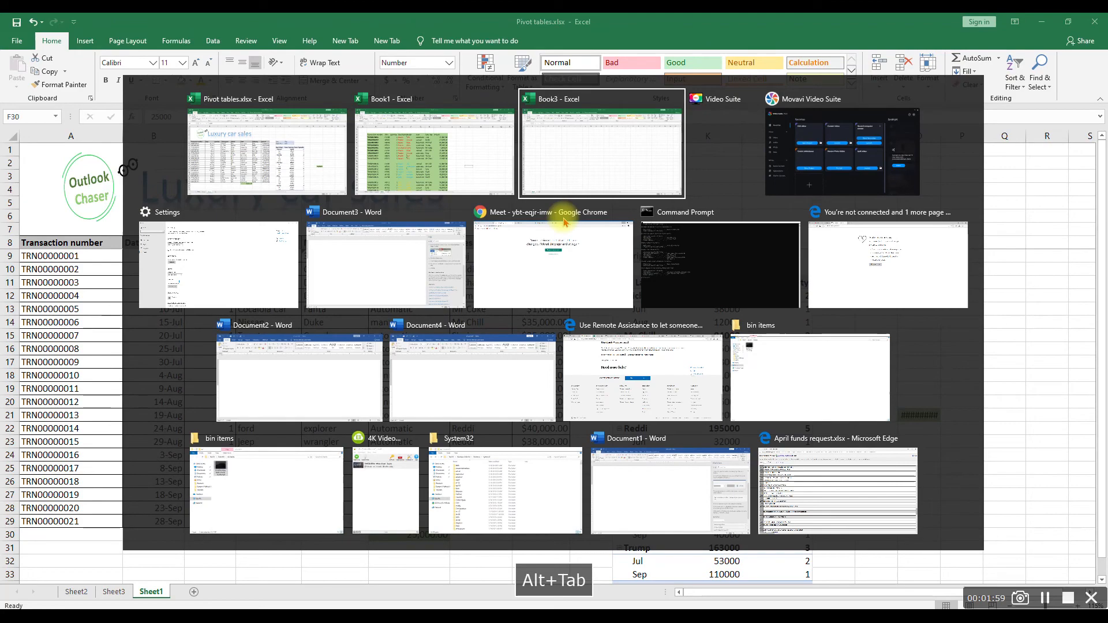
{"action": "key", "text": "alt+shift+Tab"}
{"action": "key", "text": "alt+shift+Tab"}
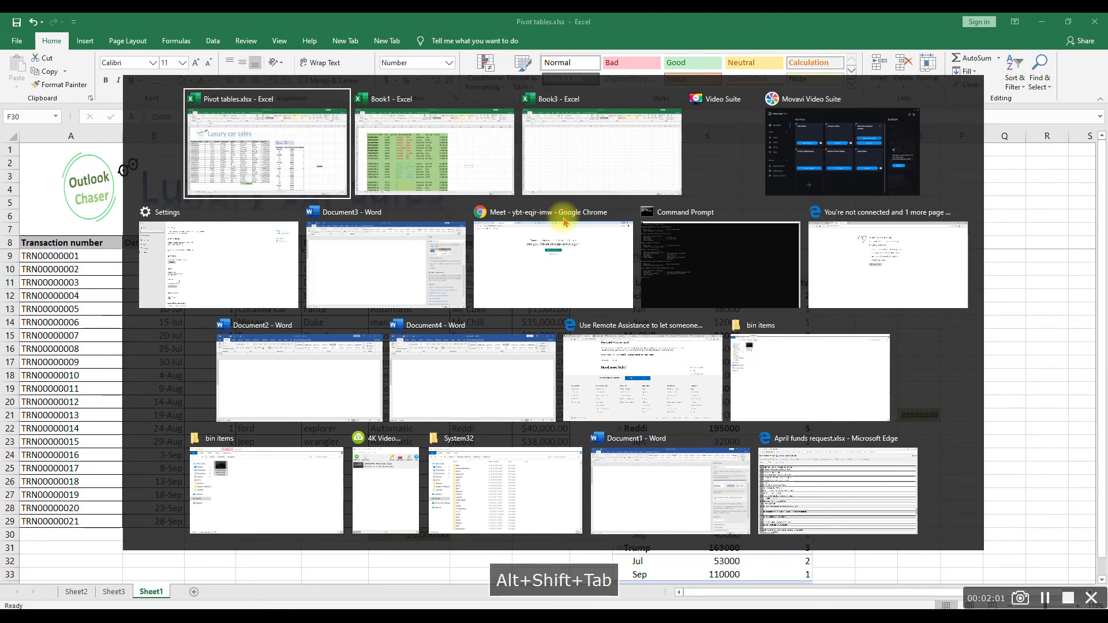
{"action": "key", "text": "alt+Tab"}
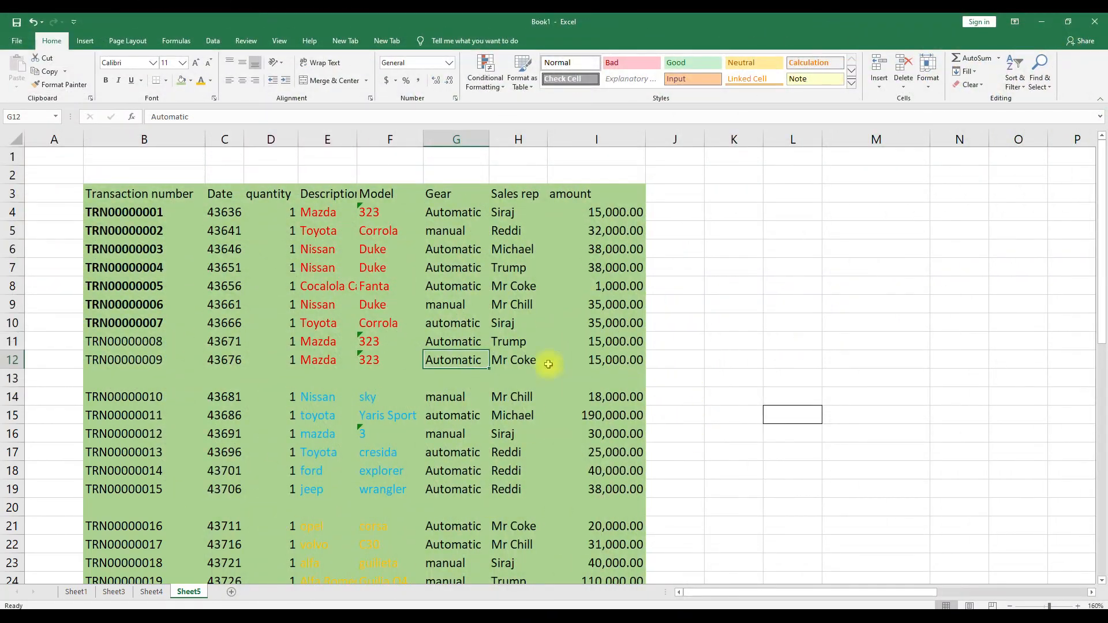
Jump from the amount header in I3 to the Transaction number header and down to the first block's last transaction, B12
{"action": "scroll", "coordinate": [369, 451], "scroll_direction": "down", "scroll_amount": 4}
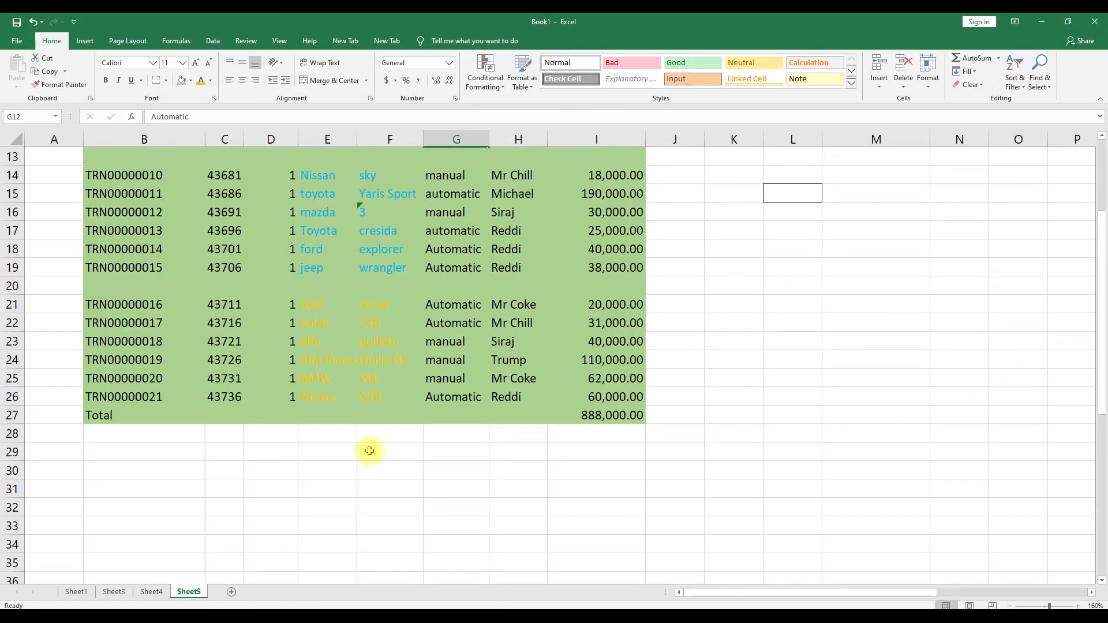
{"action": "scroll", "coordinate": [370, 451], "scroll_direction": "up", "scroll_amount": 4}
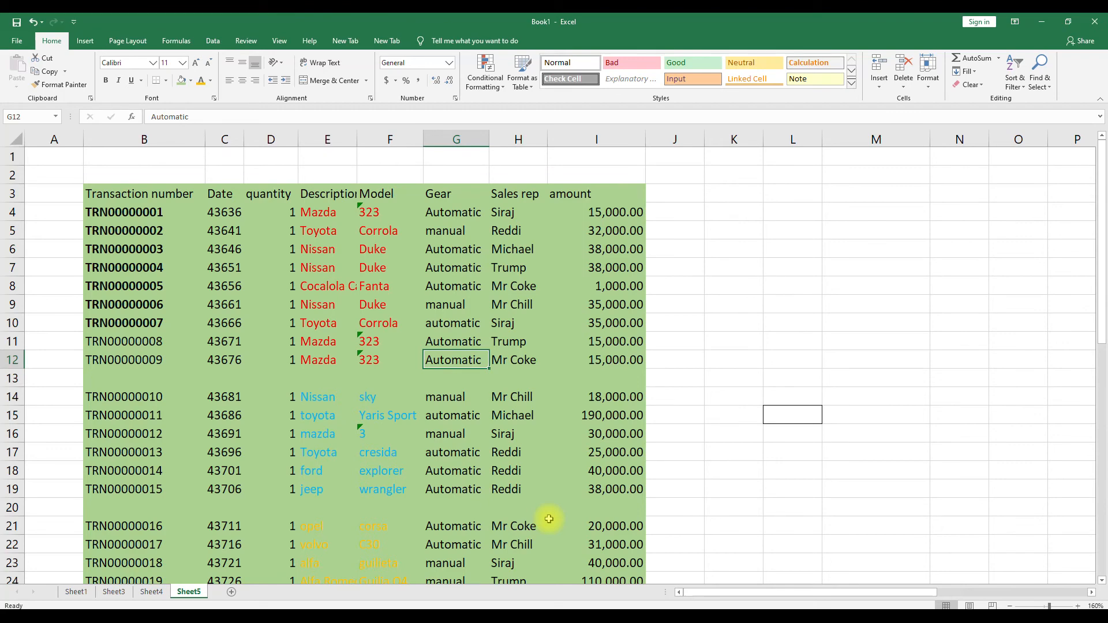
{"action": "scroll", "coordinate": [589, 444], "scroll_direction": "down", "scroll_amount": 4}
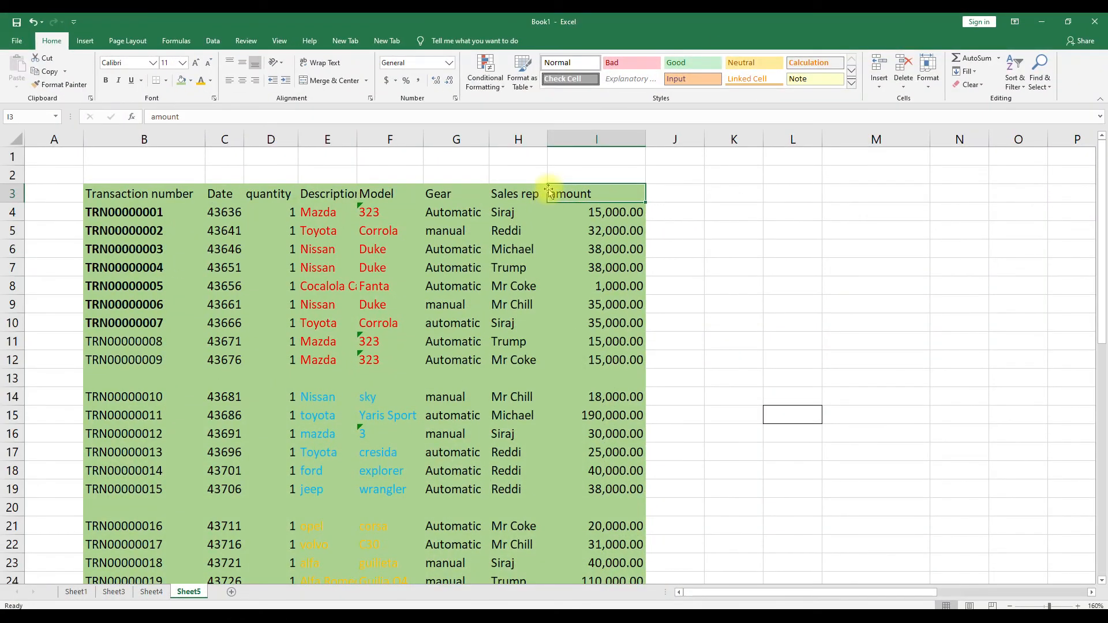
{"action": "key", "text": "ctrl+Left"}
{"action": "key", "text": "ctrl+Down"}
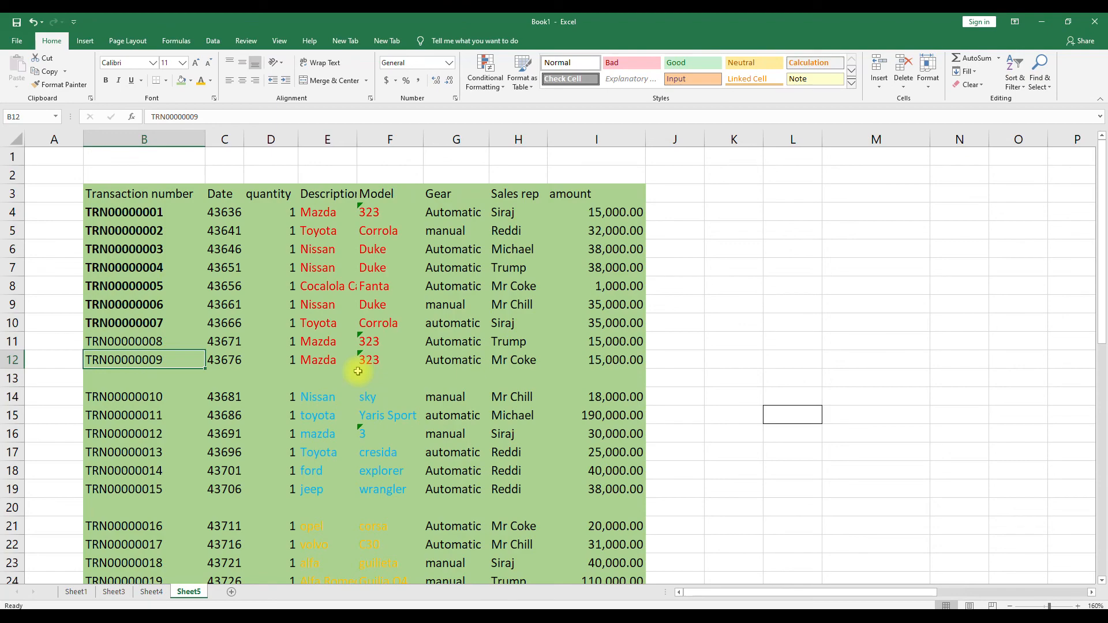
{"action": "scroll", "coordinate": [391, 448], "scroll_direction": "down", "scroll_amount": 2}
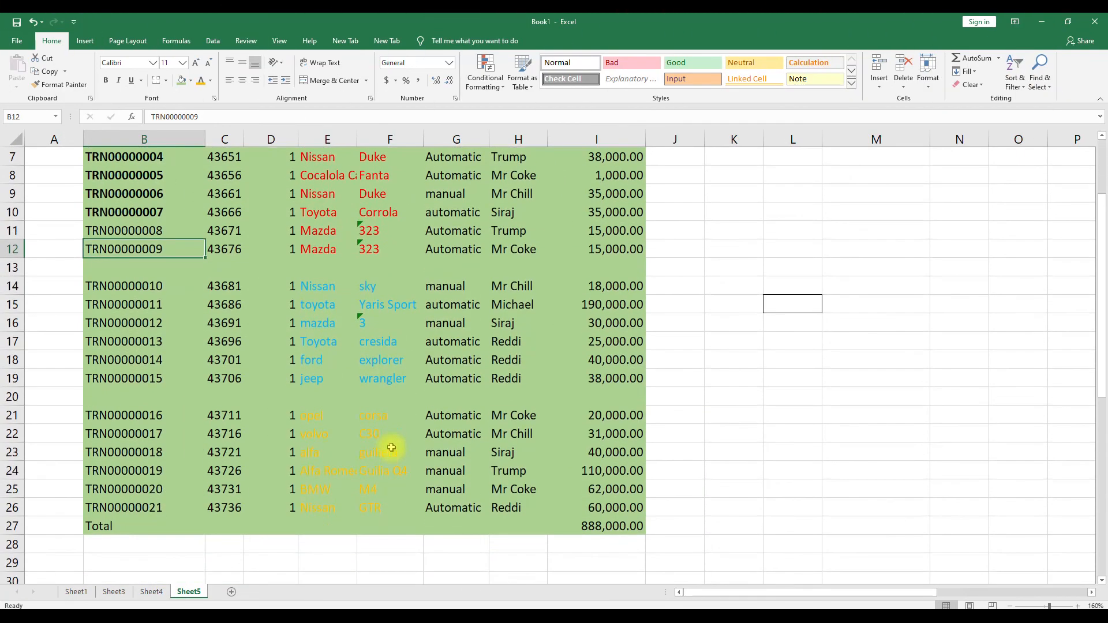
{"action": "scroll", "coordinate": [275, 473], "scroll_direction": "up", "scroll_amount": 2}
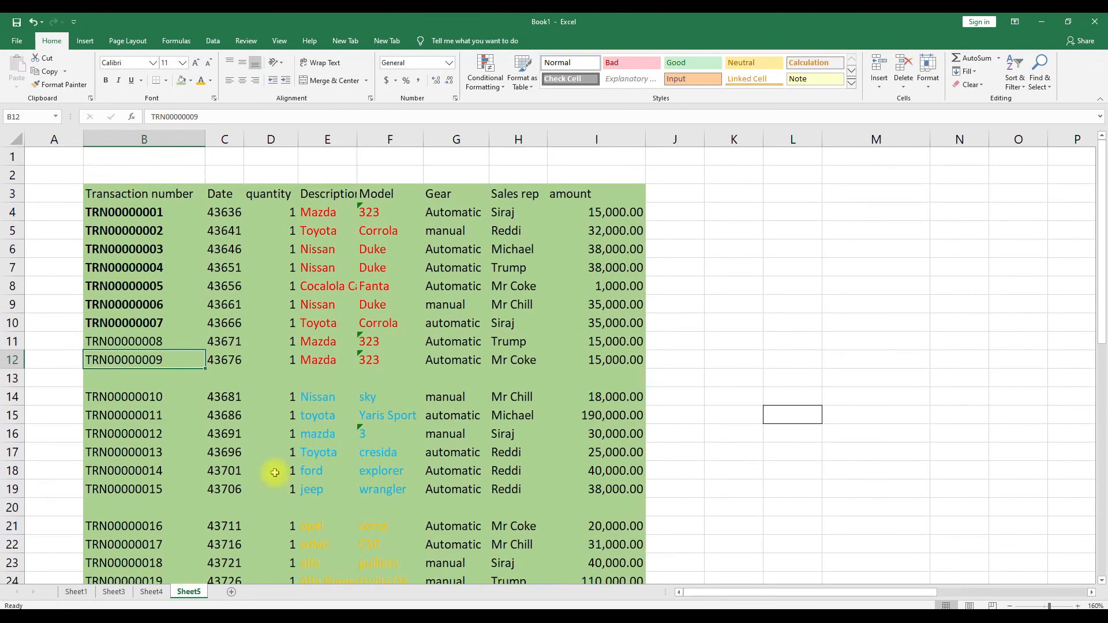